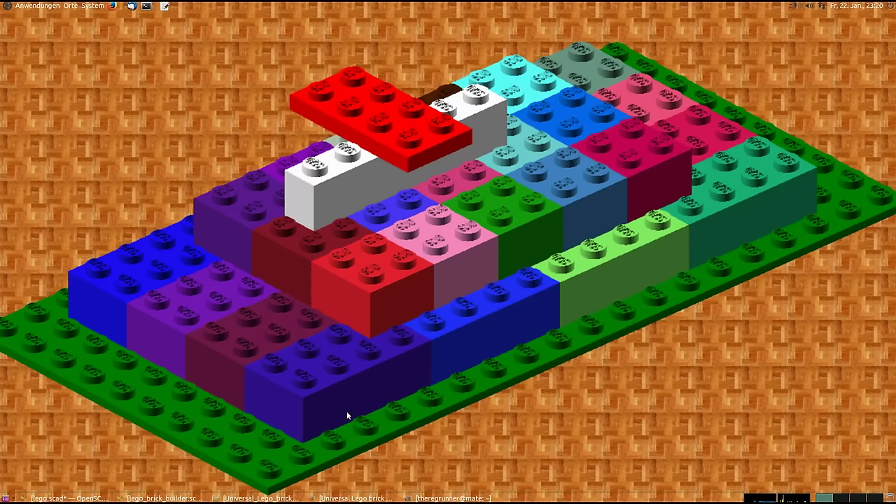
Download the Universal Lego brick builder module from its Thingiverse page, then minimise Firefox
left_click(343, 498)
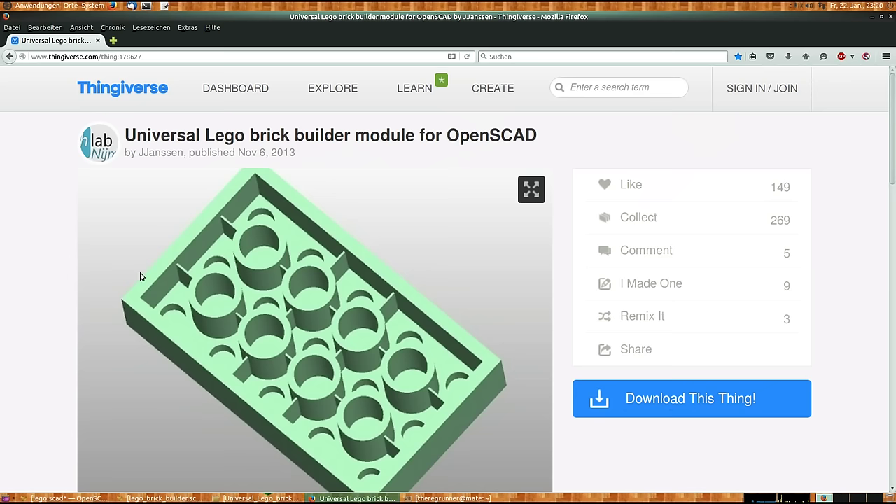
scroll(16, 230, "down", 1)
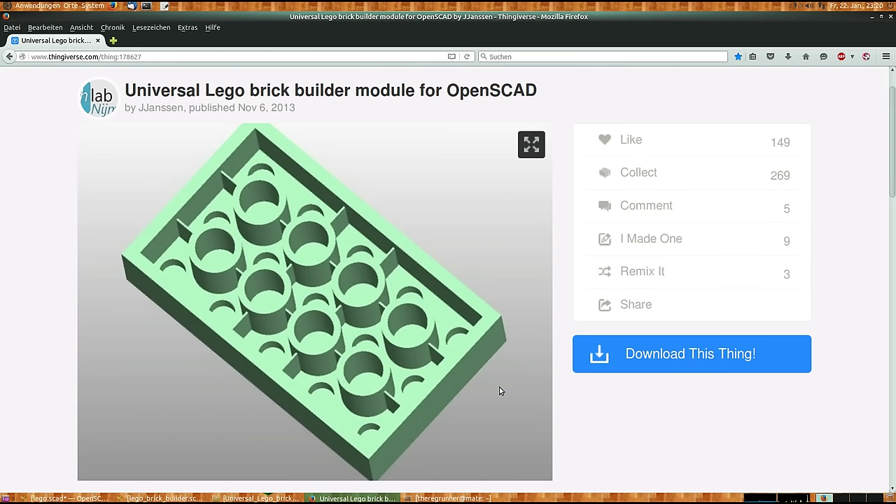
left_click(671, 362)
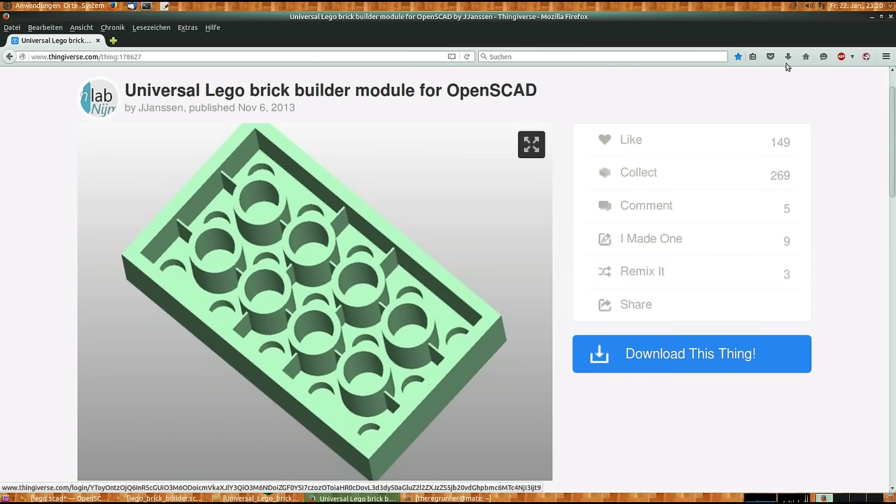
left_click(873, 17)
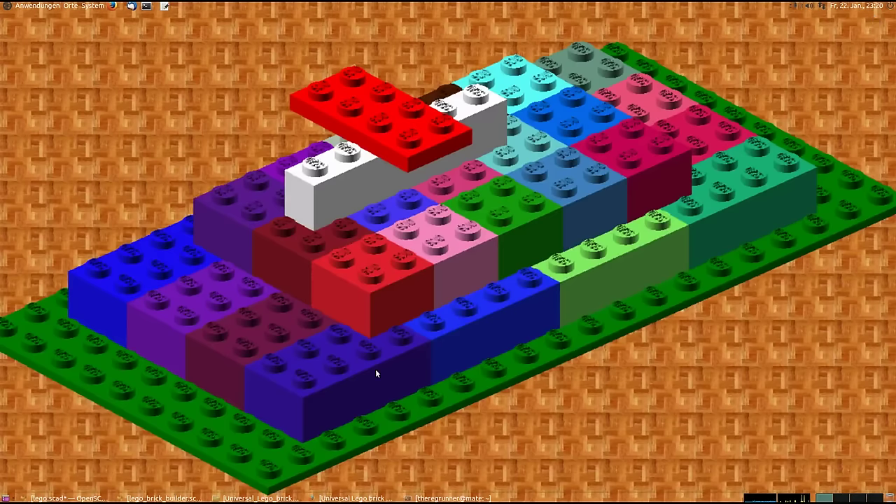
Restore the module folder in Caja and look over lego.scad and lego_brick_builder.scad
left_click(259, 498)
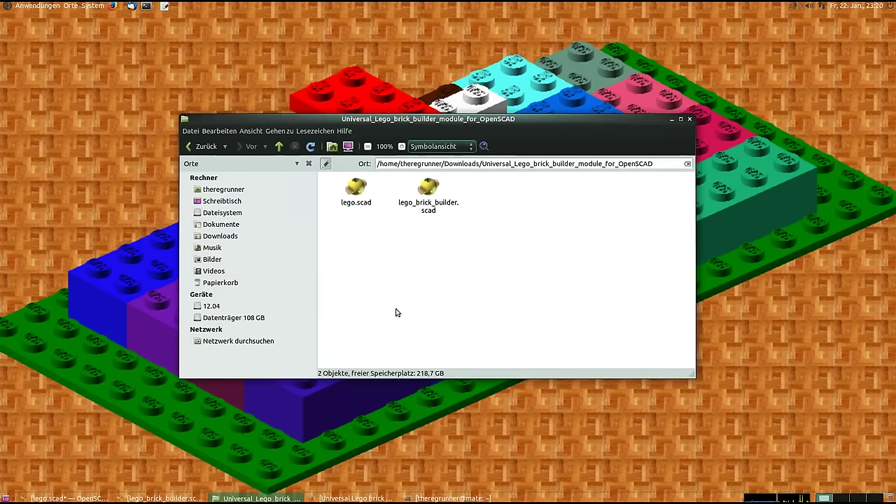
left_click_drag(472, 120, 419, 148)
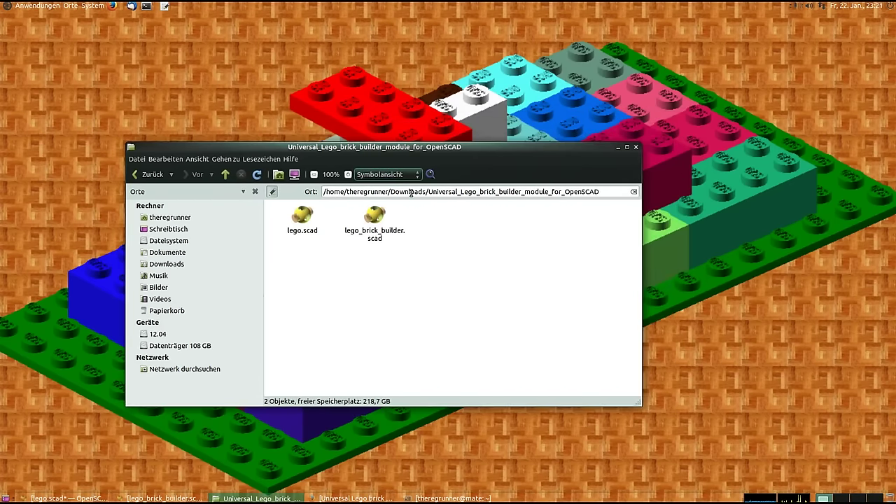
left_click(375, 233)
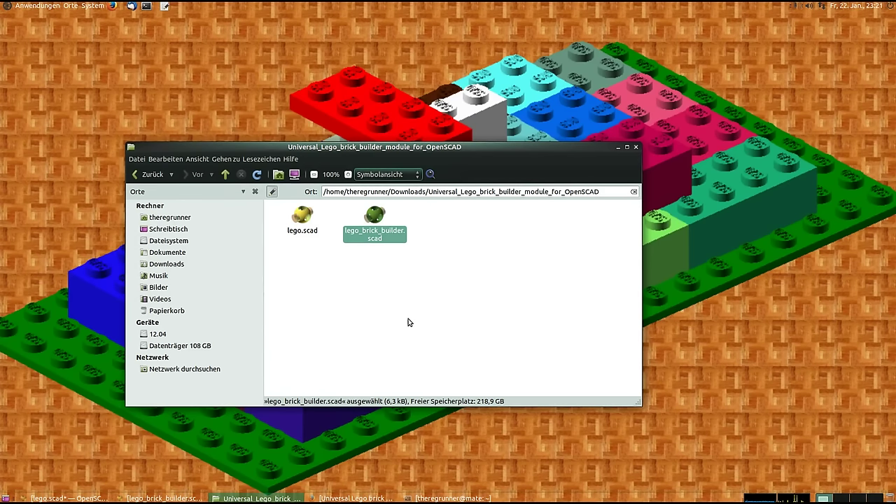
left_click(409, 298)
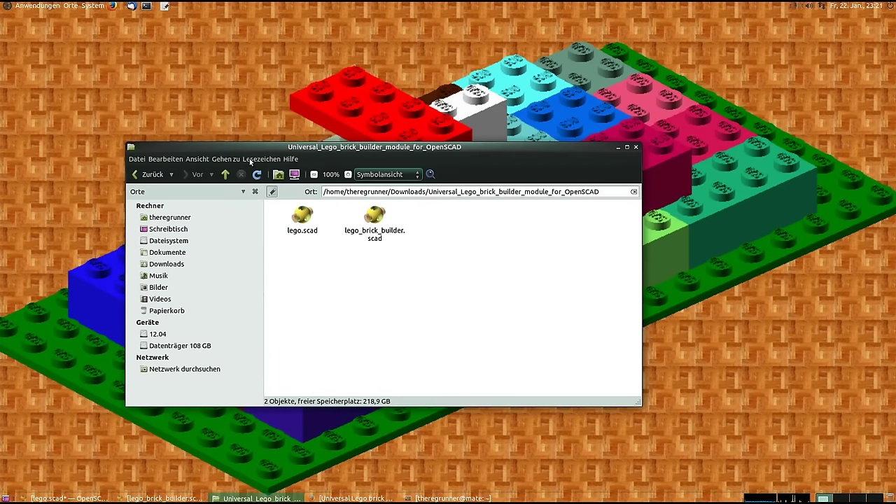
Minimise the file manager and bring the lego_brick_builder.scad OpenSCAD window forward
left_click(31, 6)
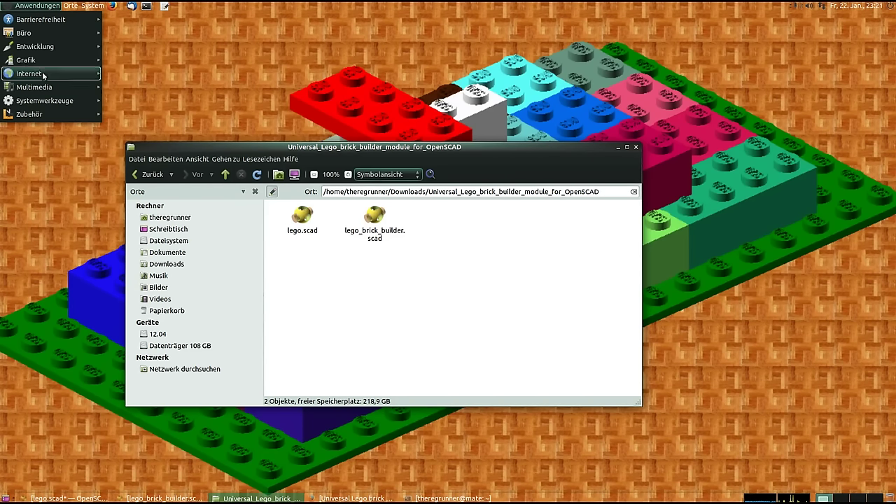
mouse_move(49, 60)
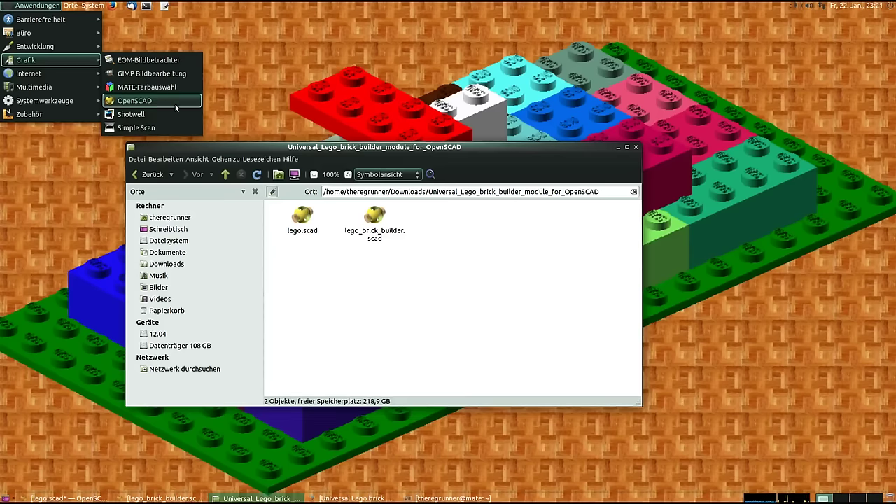
left_click(362, 149)
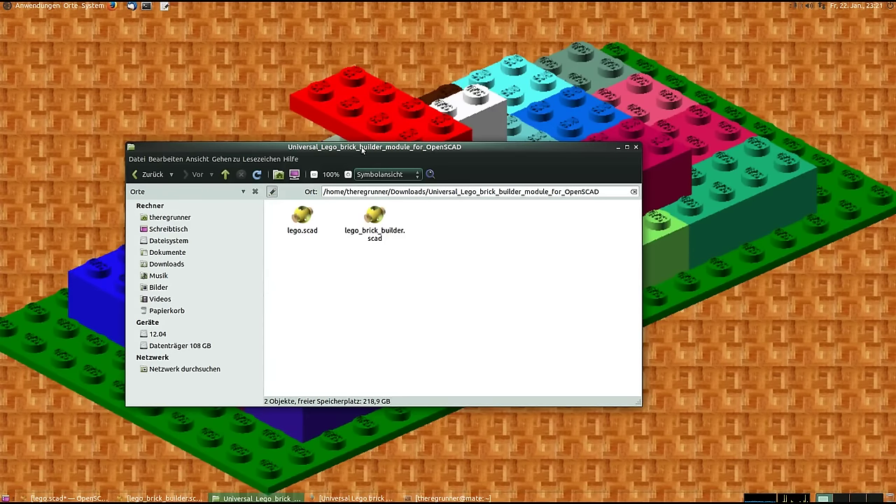
left_click(618, 148)
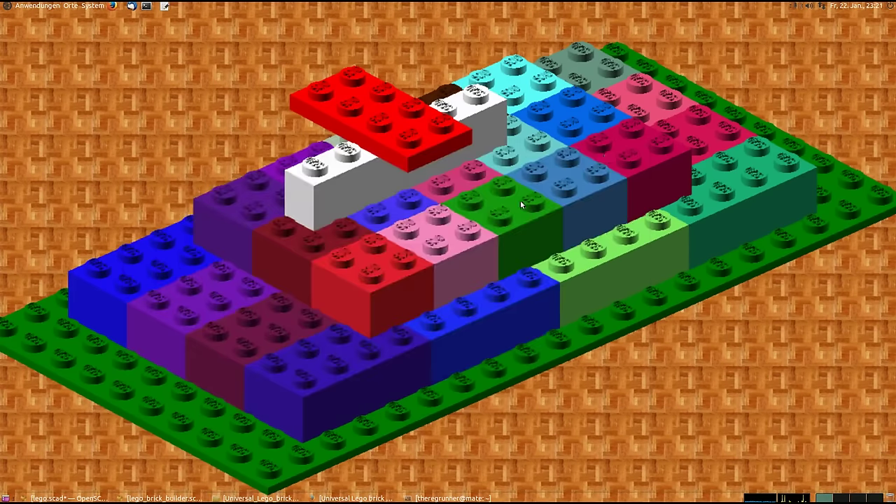
left_click(204, 490)
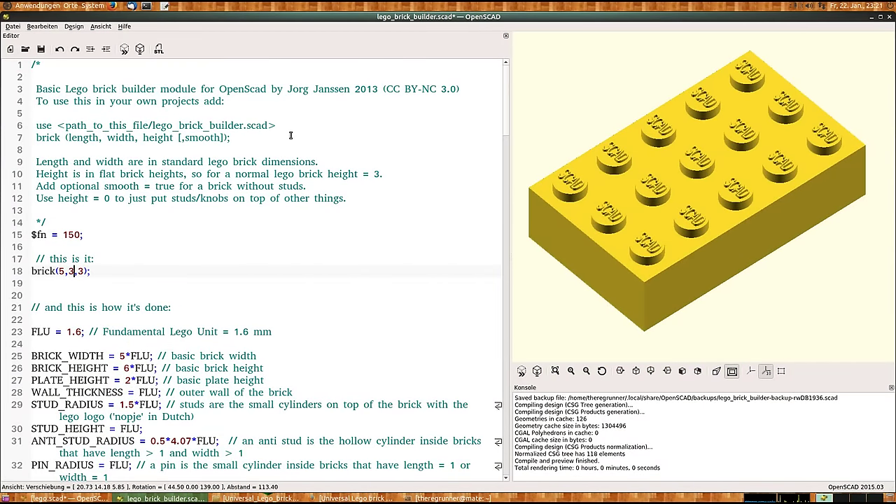
left_click_drag(287, 89, 379, 89)
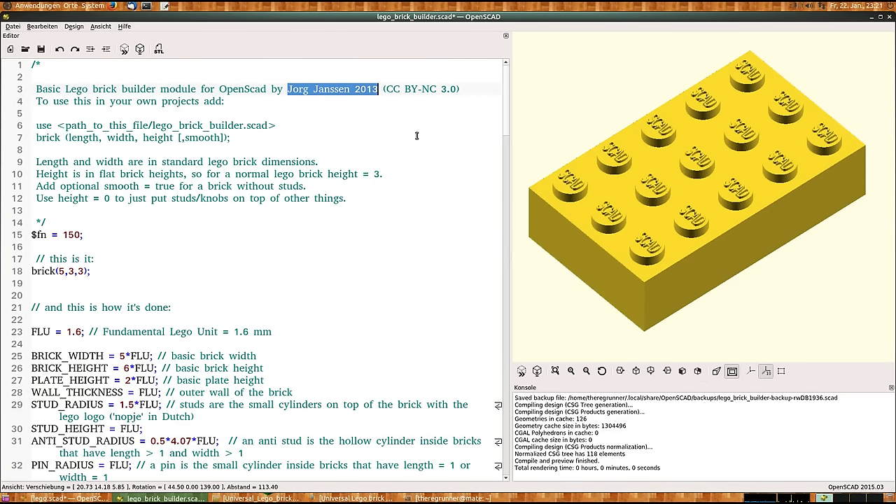
left_click(209, 240)
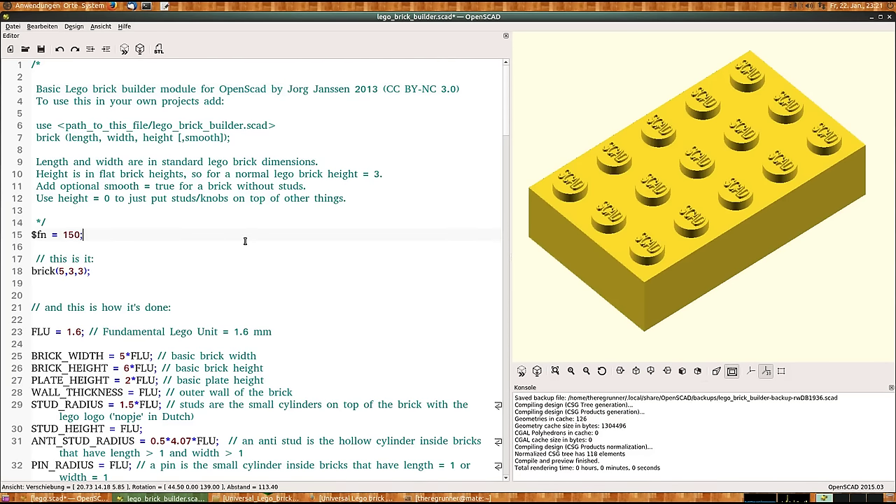
mouse_move(722, 168)
left_mouse_down()
mouse_move(709, 215)
mouse_move(722, 215)
mouse_move(727, 185)
mouse_move(754, 206)
mouse_move(754, 218)
mouse_move(750, 180)
mouse_move(732, 297)
left_mouse_up()
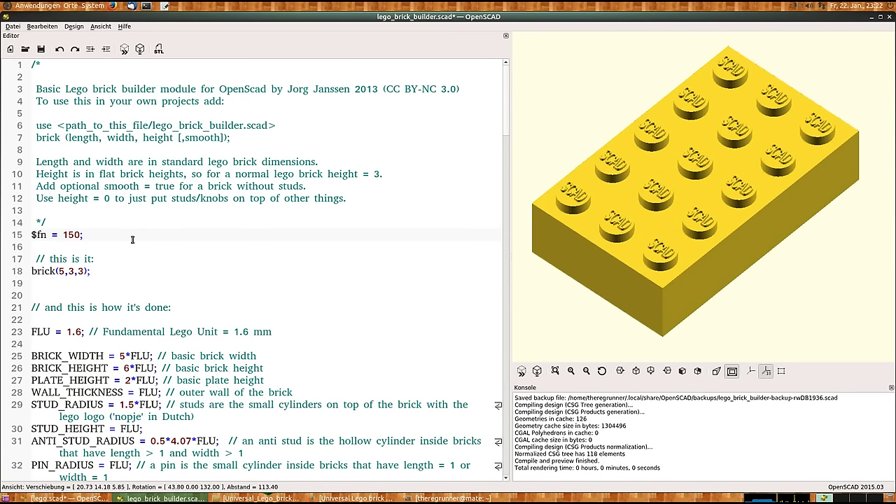
left_click(66, 272)
Zoom the editor font so brick(5,3,3) and the size constants below read clearly
scroll(59, 294, "up", 2, "ctrl")
scroll(60, 295, "up", 2, "ctrl")
scroll(61, 297, "up", 1, "ctrl")
scroll(84, 281, "down", 3)
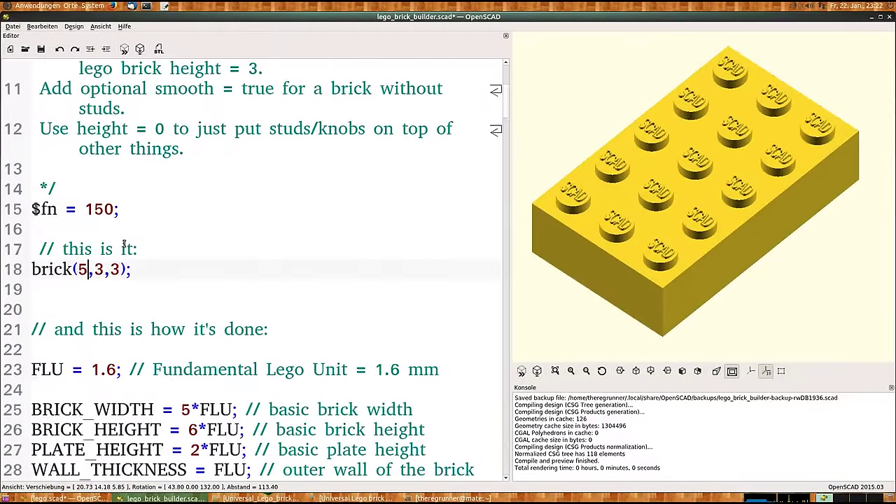
scroll(119, 245, "down", 2)
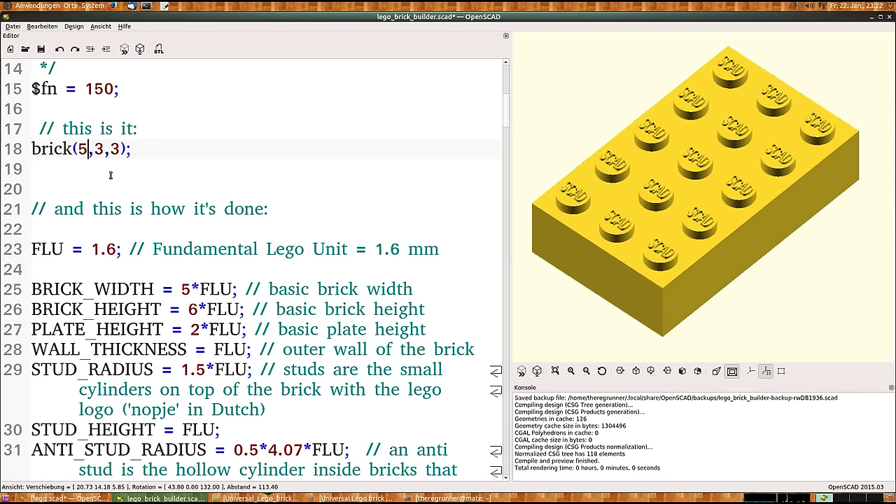
Change the brick call to 4 long and 2 wide, previewing each size change
key("BackSpace")
type("4")
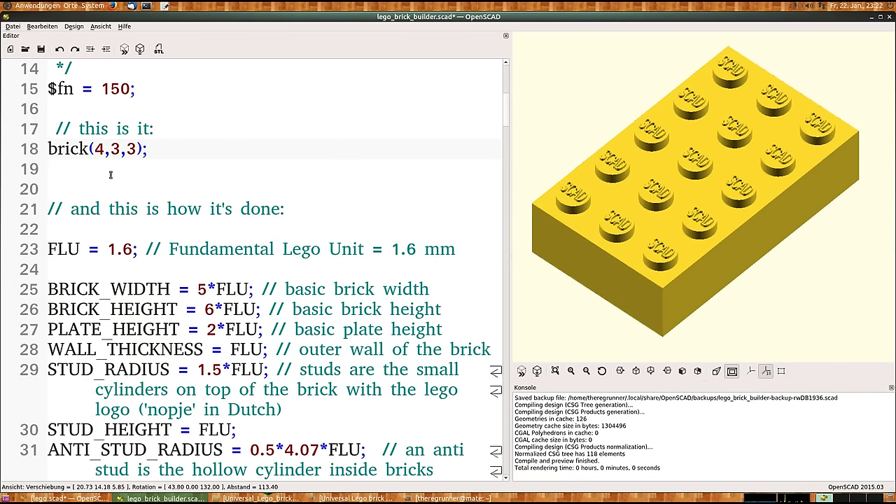
left_click(522, 371)
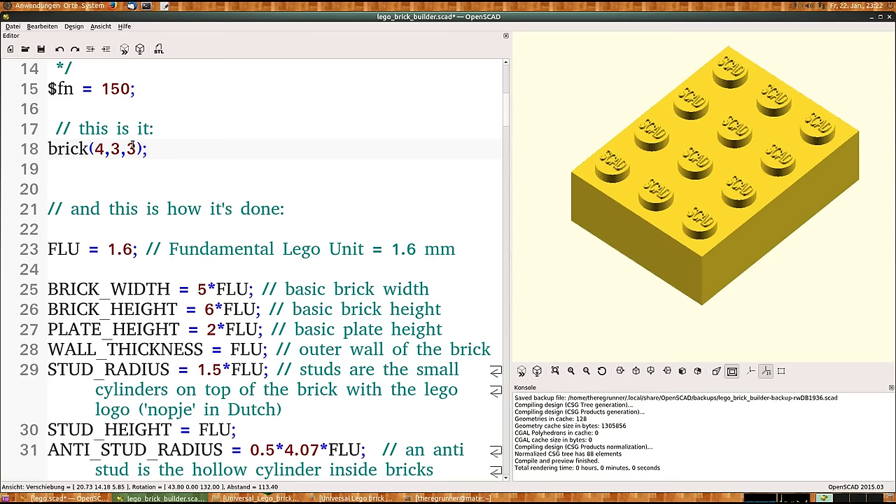
left_click(123, 149)
key("BackSpace")
type("2")
left_click(523, 372)
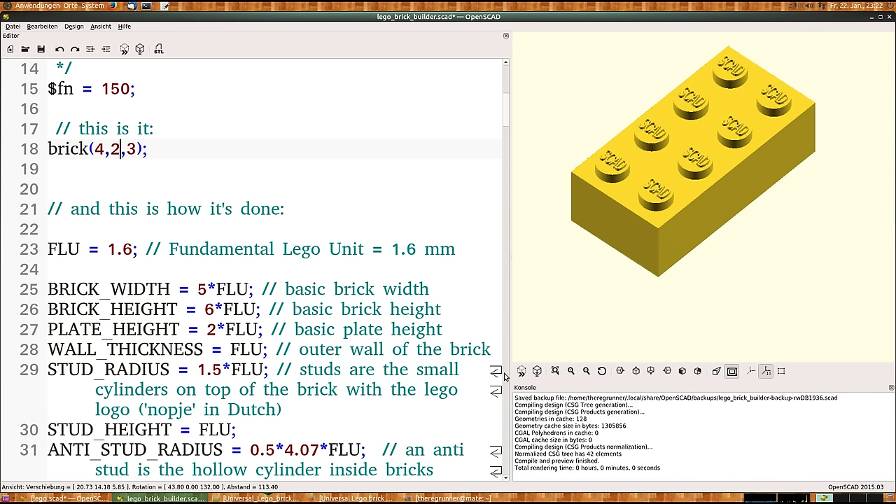
Set the brick height to 1 for brick(4,2,1) and preview the flat plate tilted
key("Right")
key("Right")
key("BackSpace")
type("1")
left_click(522, 372)
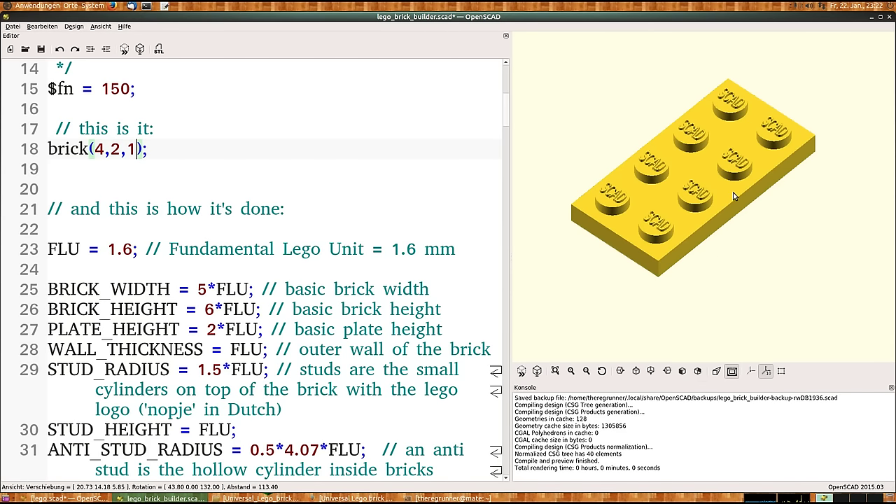
scroll(735, 172, "up", 3)
mouse_move(736, 172)
left_mouse_down()
mouse_move(727, 126)
mouse_move(689, 169)
mouse_move(697, 188)
mouse_move(725, 174)
mouse_move(723, 319)
mouse_move(674, 148)
mouse_move(677, 157)
mouse_move(683, 149)
mouse_move(606, 222)
mouse_move(656, 232)
mouse_move(665, 218)
mouse_move(674, 265)
left_mouse_up()
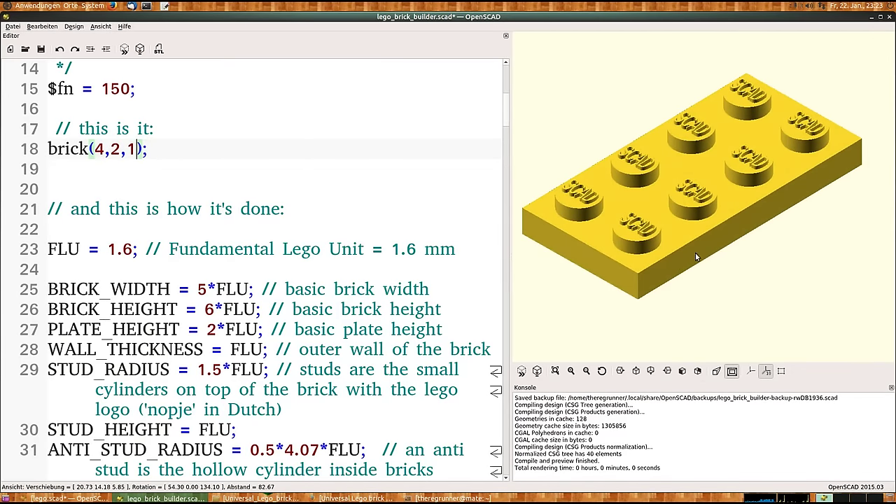
left_click(133, 89)
Set $fn to 10, preview, and orbit to inspect the faceted studs
key("BackSpace")
key("BackSpace")
key("BackSpace")
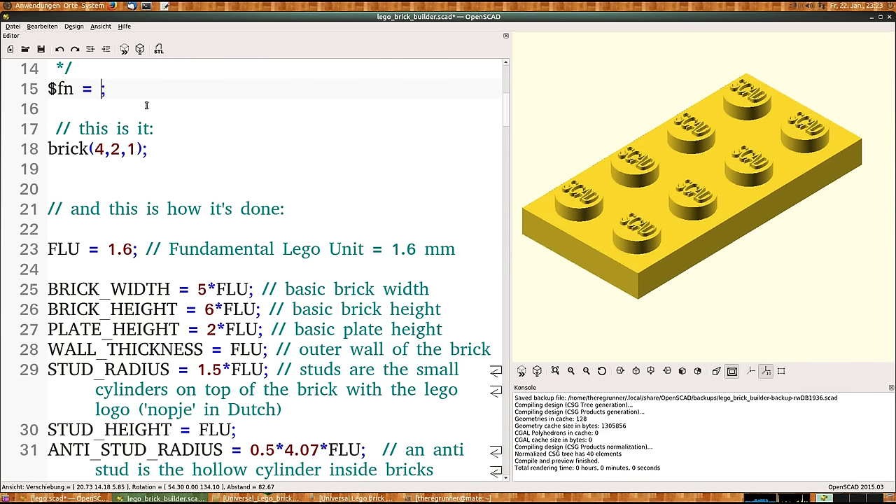
type("10")
left_click(522, 371)
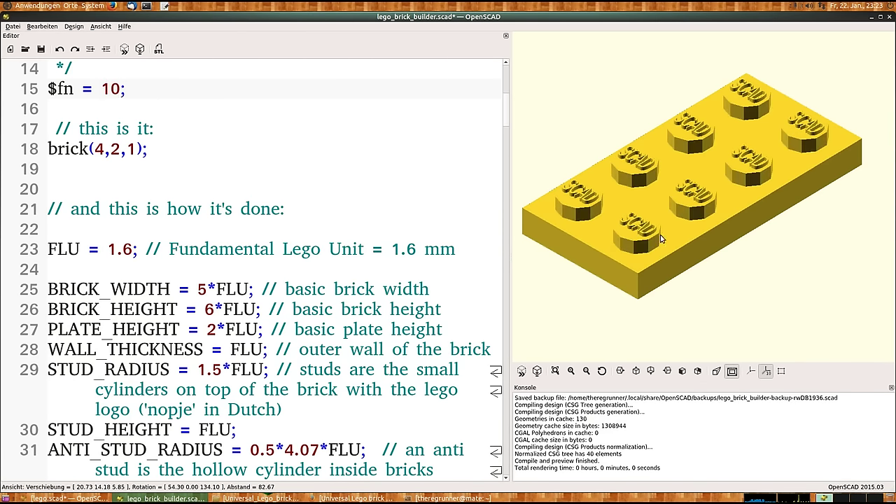
mouse_move(660, 234)
left_mouse_down()
mouse_move(667, 151)
mouse_move(693, 179)
mouse_move(713, 224)
mouse_move(626, 208)
mouse_move(648, 228)
mouse_move(653, 252)
left_mouse_up()
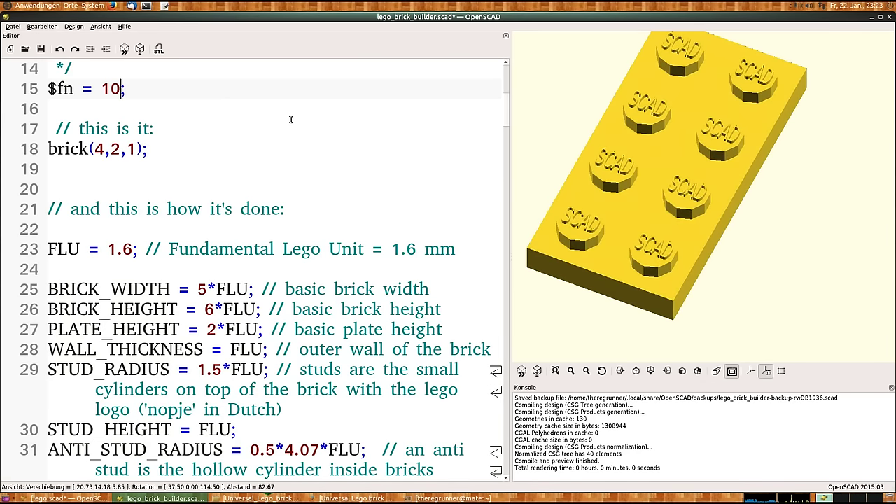
Set $fn to 3, preview, and orbit to the underside and back to isometric
key("BackSpace")
key("BackSpace")
type("3")
left_click(537, 370)
mouse_move(774, 241)
left_mouse_down()
mouse_move(738, 129)
mouse_move(771, 248)
left_mouse_up()
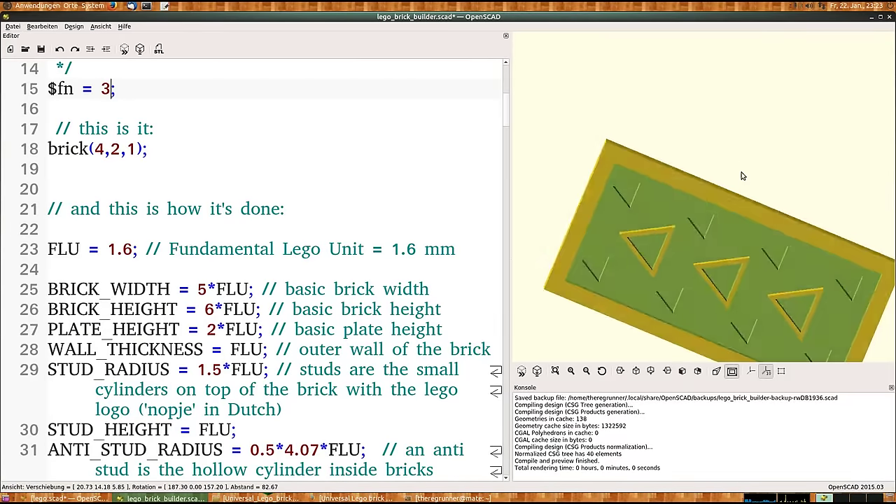
left_click_drag(767, 240, 758, 220)
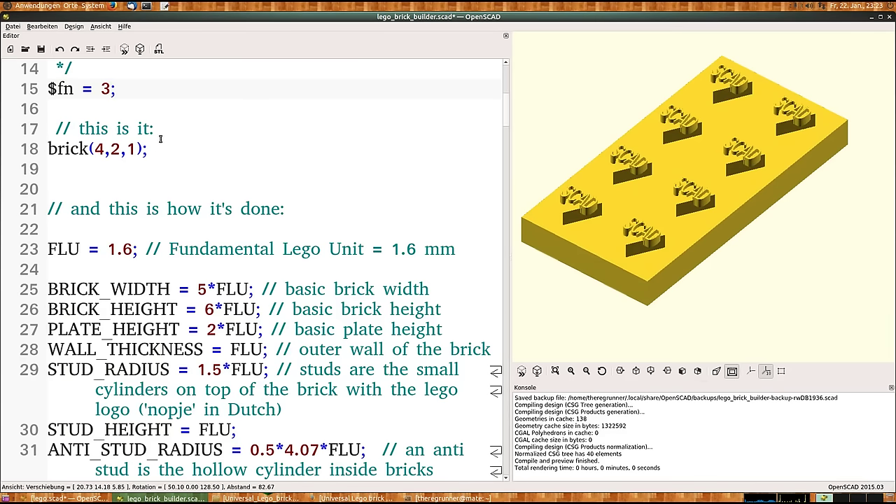
Set $fn to 100, preview, and zoom in on a stud's smooth SCAD lettering
type("100")
key("BackSpace")
key("BackSpace")
key("BackSpace")
key("BackSpace")
type("100")
left_click(521, 370)
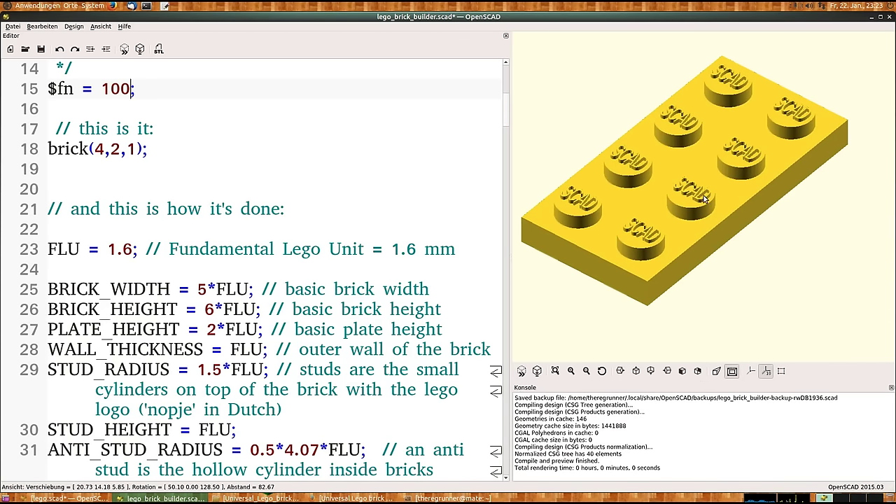
middle_click_drag(706, 200, 678, 147)
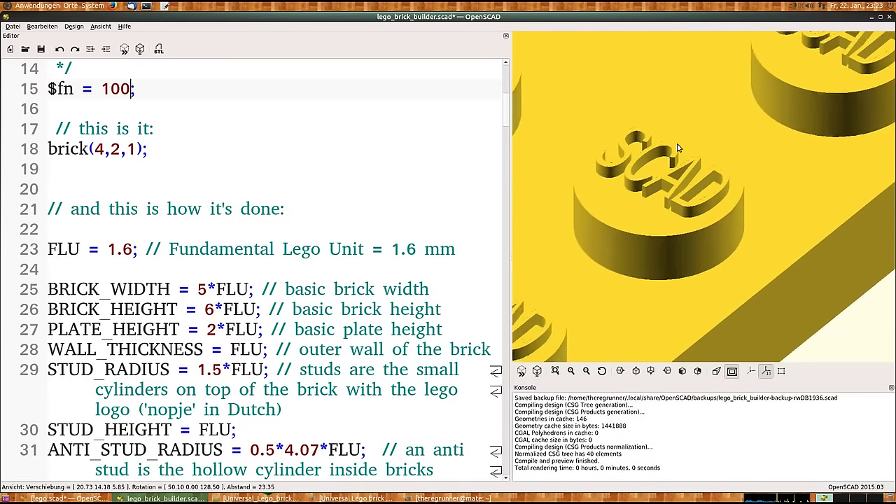
scroll(678, 148, "up", 3)
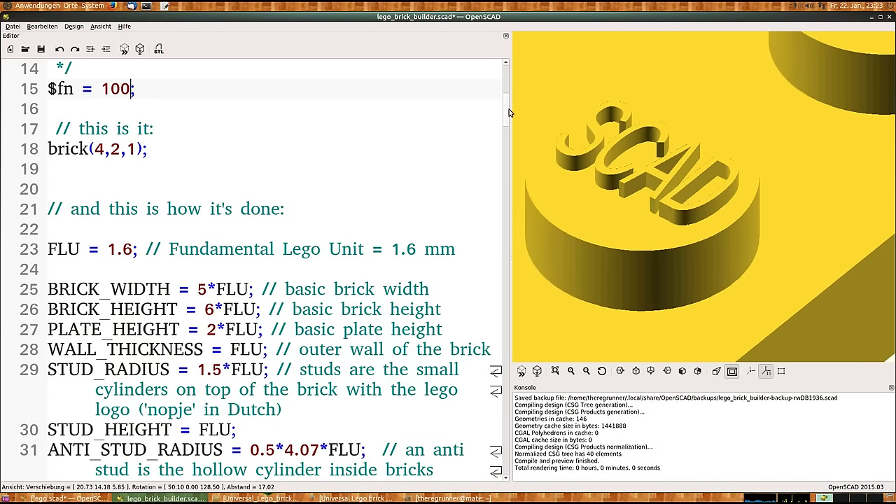
left_click_drag(509, 112, 498, 269)
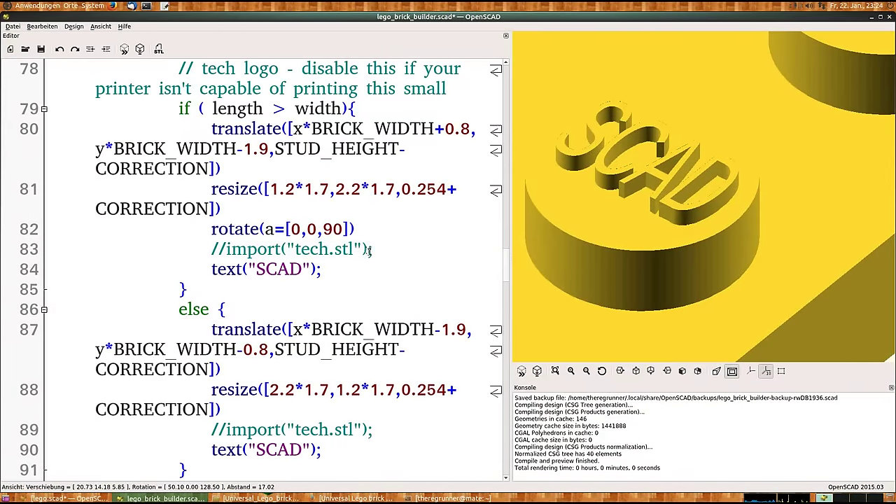
Change the stud text on line 84 from "SCAD" to "LOGO"
left_click_drag(371, 250, 212, 250)
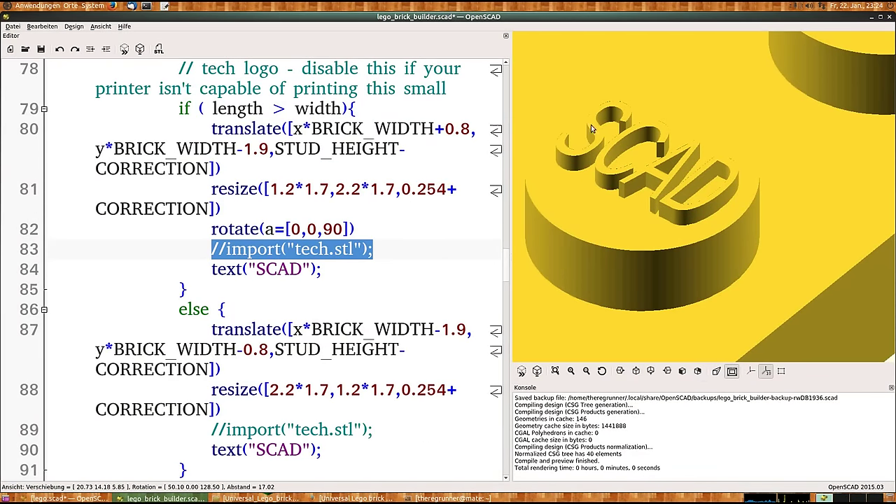
left_click(211, 270)
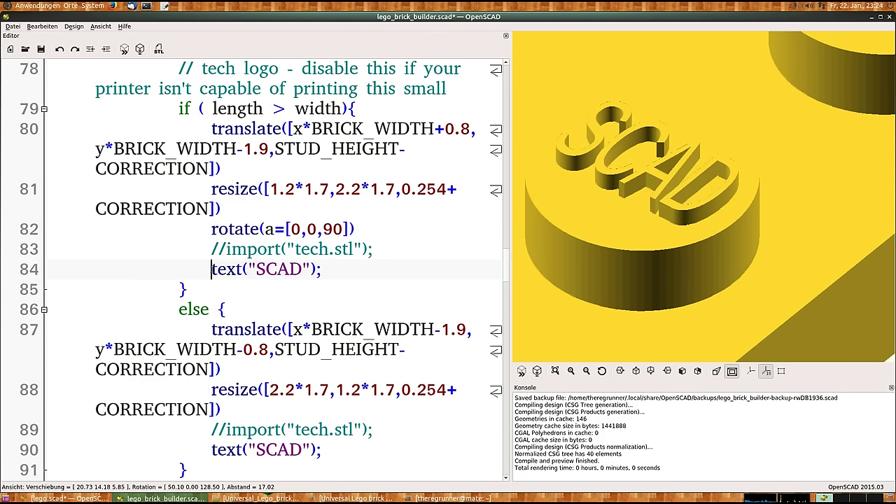
left_click_drag(211, 270, 322, 271)
left_click(334, 268)
key("Left")
key("Left")
key("Left")
key("BackSpace")
key("BackSpace")
key("BackSpace")
key("BackSpace")
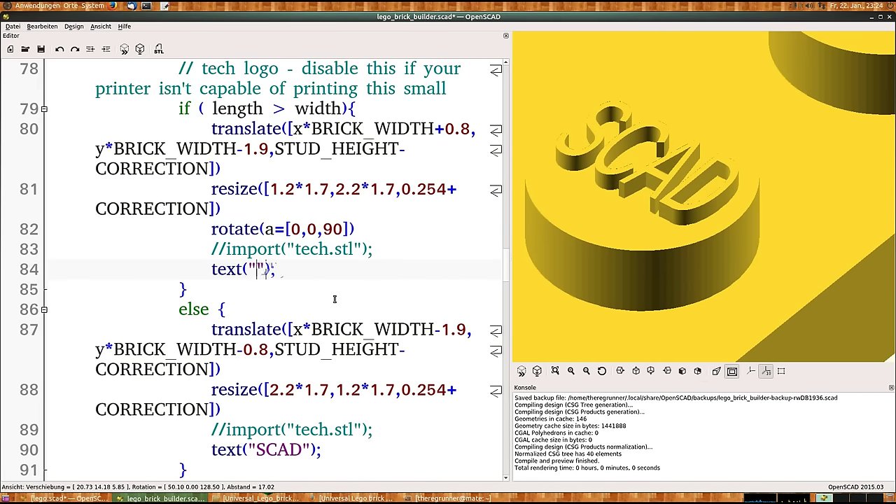
type("LOGO")
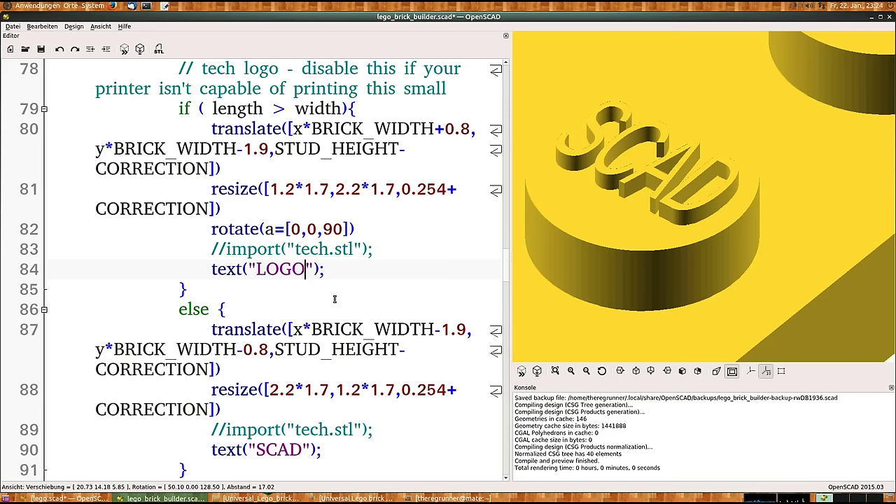
Change line 90's text to "LOGO" as well and preview the LOGO-studded plate
left_click(303, 449)
key("BackSpace")
key("BackSpace")
key("BackSpace")
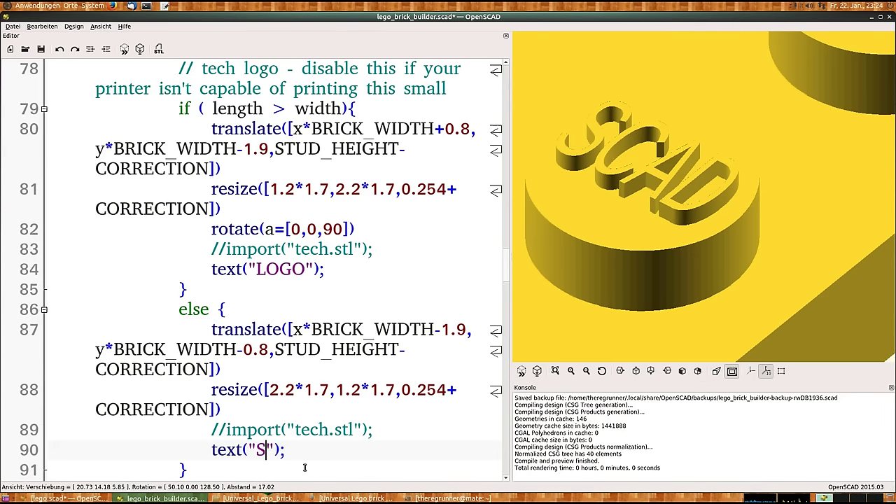
key("BackSpace")
type("LOGO")
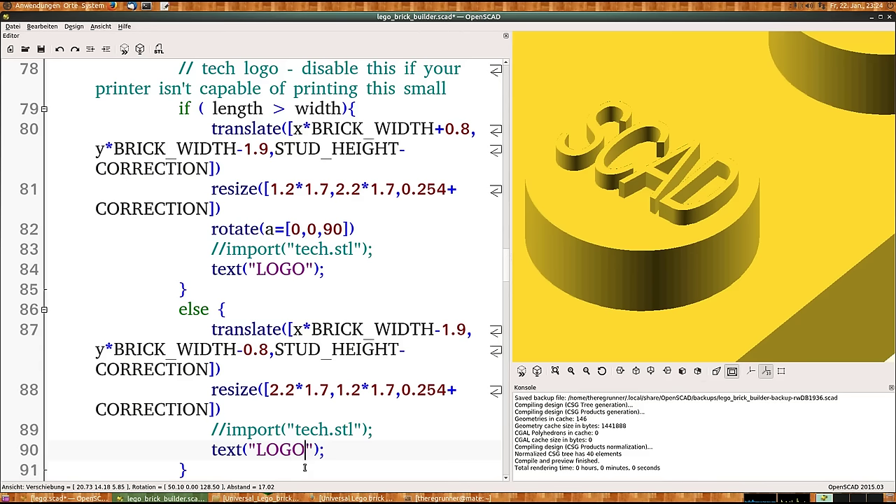
left_click(523, 372)
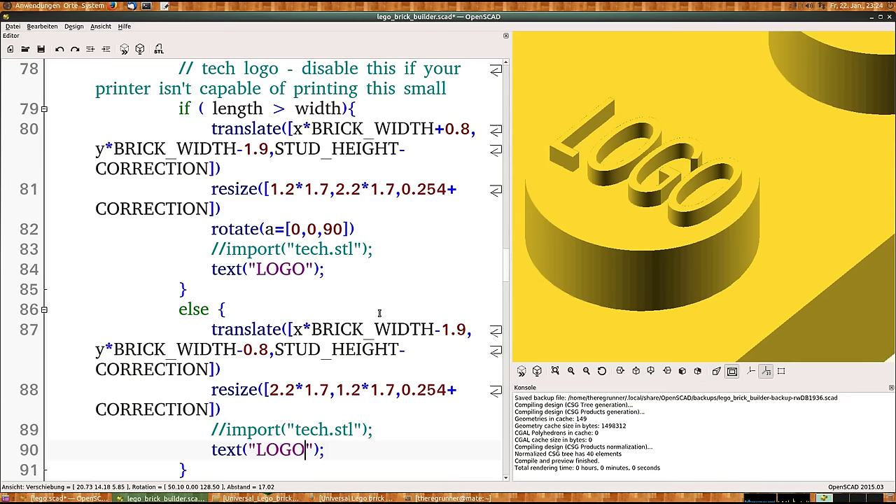
left_click_drag(325, 449, 212, 449)
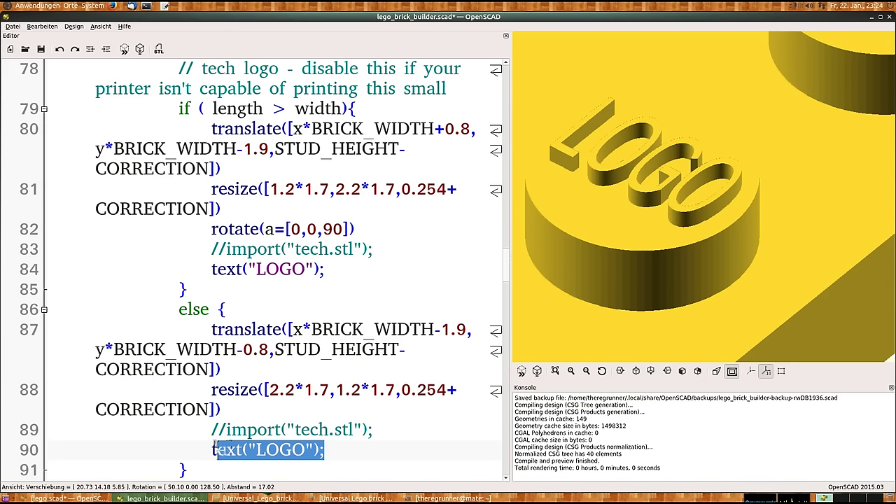
left_click(351, 447)
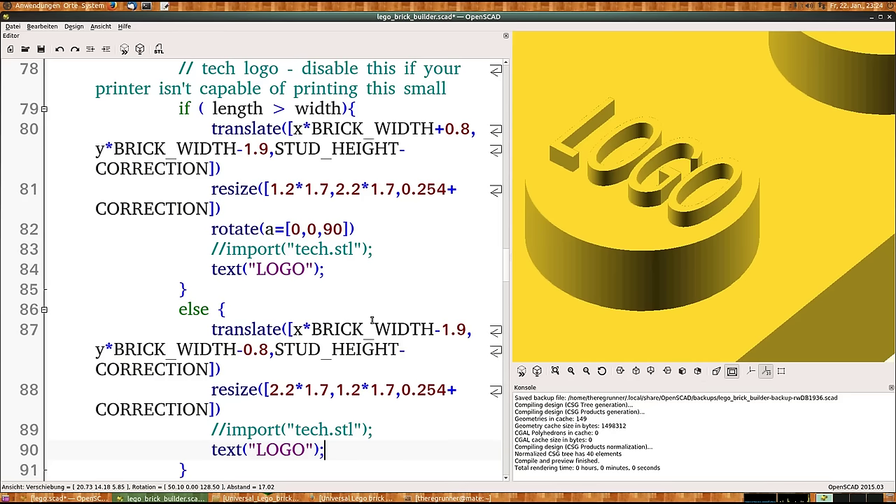
scroll(775, 216, "down", 3)
scroll(766, 223, "down", 2)
Orbit the LOGO plate to view its hollow underside, then zoom close on the stud lettering
mouse_move(657, 146)
left_mouse_down()
mouse_move(746, 285)
mouse_move(685, 161)
mouse_move(718, 138)
mouse_move(721, 173)
left_mouse_up()
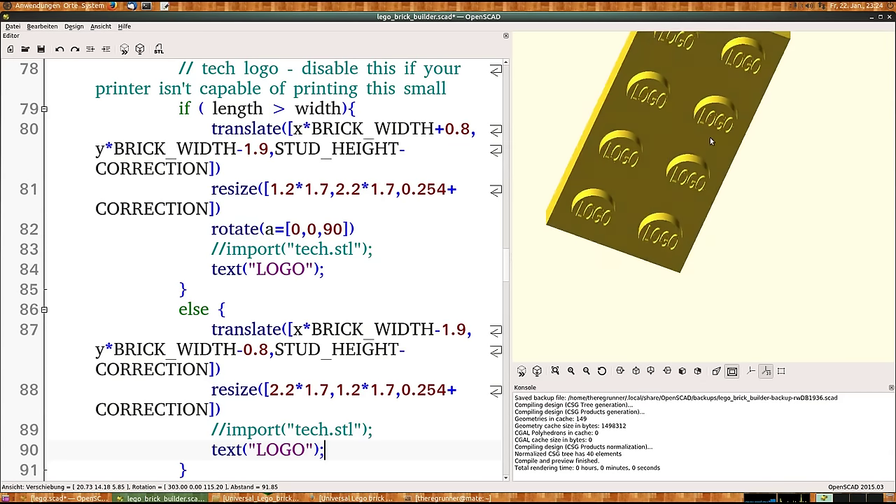
left_click_drag(699, 228, 686, 191)
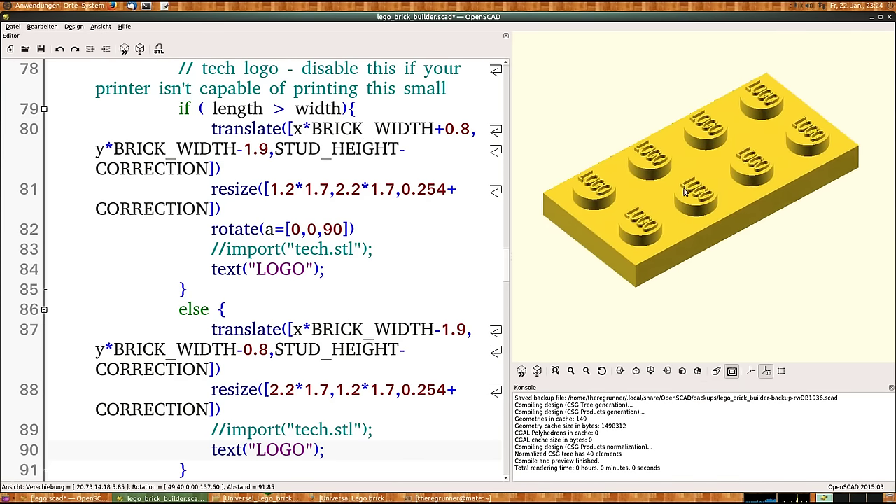
scroll(694, 170, "up", 2)
scroll(695, 170, "up", 4)
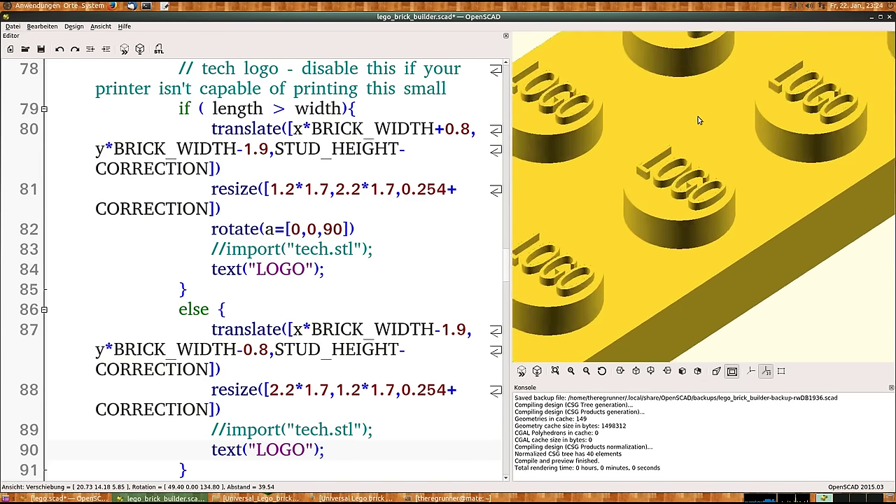
scroll(695, 170, "up", 3)
mouse_move(694, 170)
left_mouse_down()
mouse_move(735, 121)
mouse_move(737, 152)
left_mouse_up()
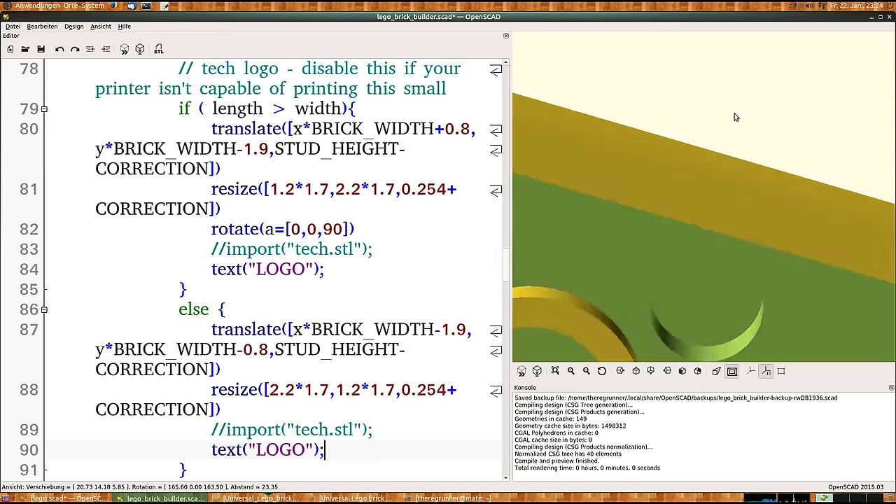
Inspect the plate's underside again, then minimise the brick builder window
scroll(736, 152, "down", 3)
scroll(741, 128, "down", 2)
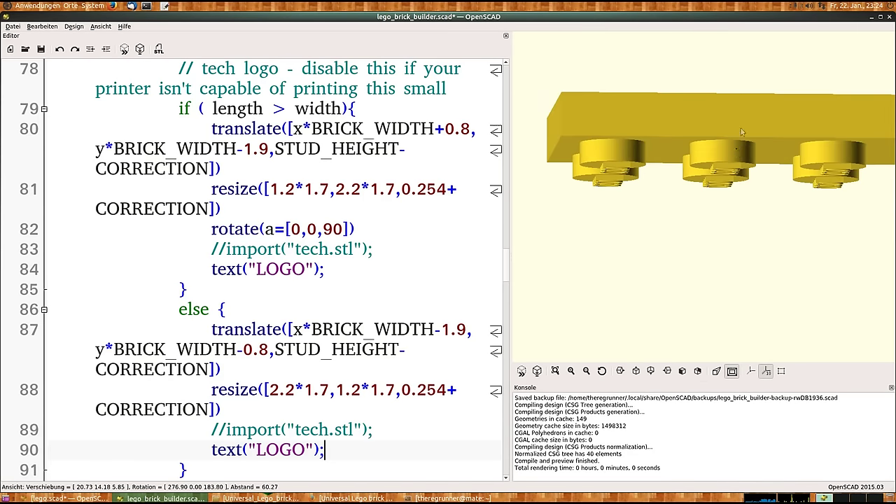
mouse_move(741, 128)
left_mouse_down()
mouse_move(735, 186)
mouse_move(743, 206)
mouse_move(768, 215)
mouse_move(769, 247)
mouse_move(769, 231)
mouse_move(779, 236)
mouse_move(787, 113)
left_mouse_up()
scroll(734, 170, "up", 2)
scroll(739, 185, "up", 2)
scroll(744, 205, "down", 5)
scroll(787, 114, "up", 3)
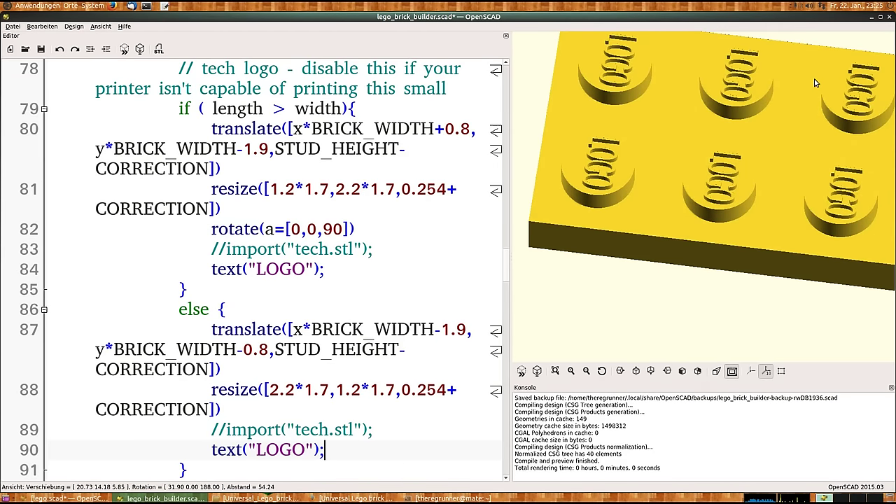
left_click(873, 18)
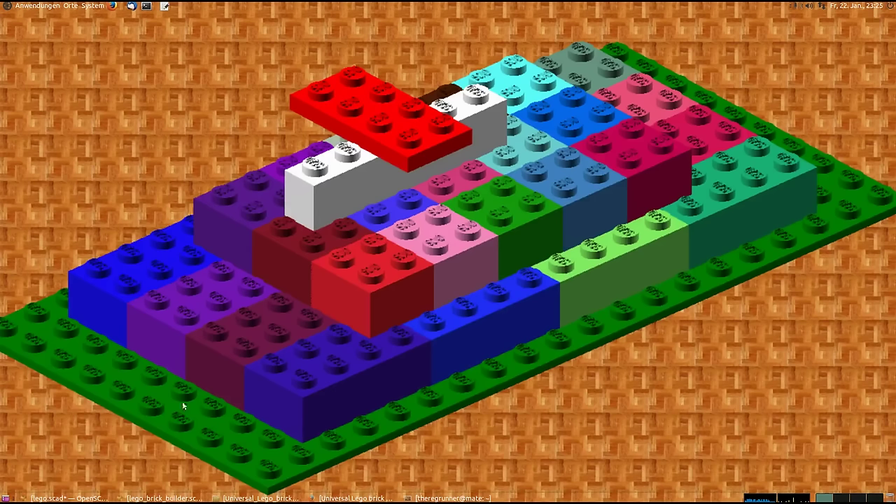
Restore the lego.scad pyramid window, then bring up the module folder with lego.scad selected
left_click(63, 498)
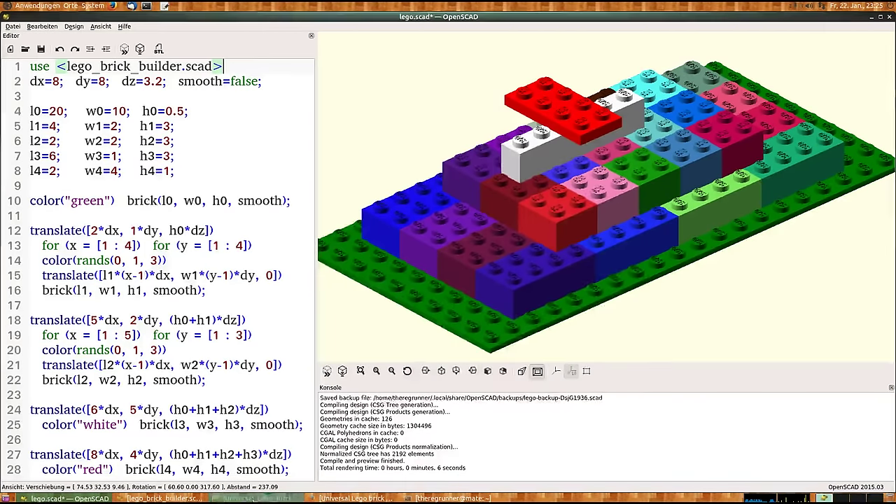
left_click(256, 498)
left_click(302, 218)
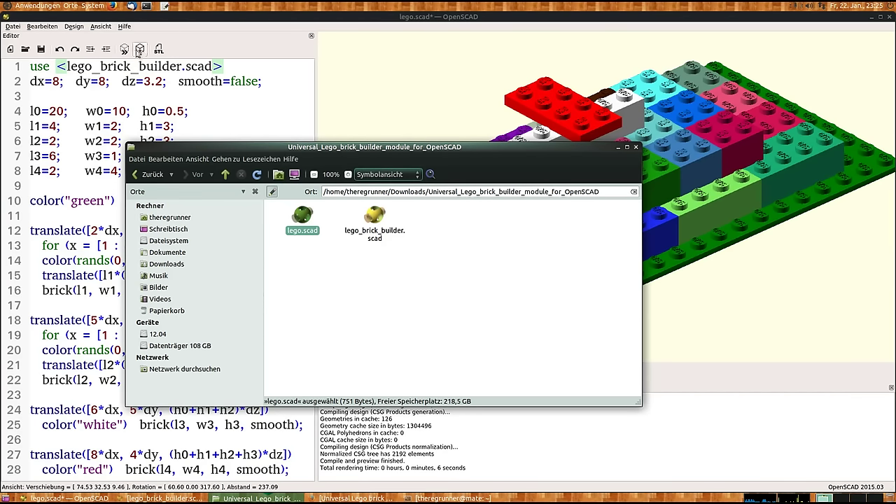
Double-click lego_brick_builder.scad in Caja to open it in OpenSCAD
left_click(373, 214)
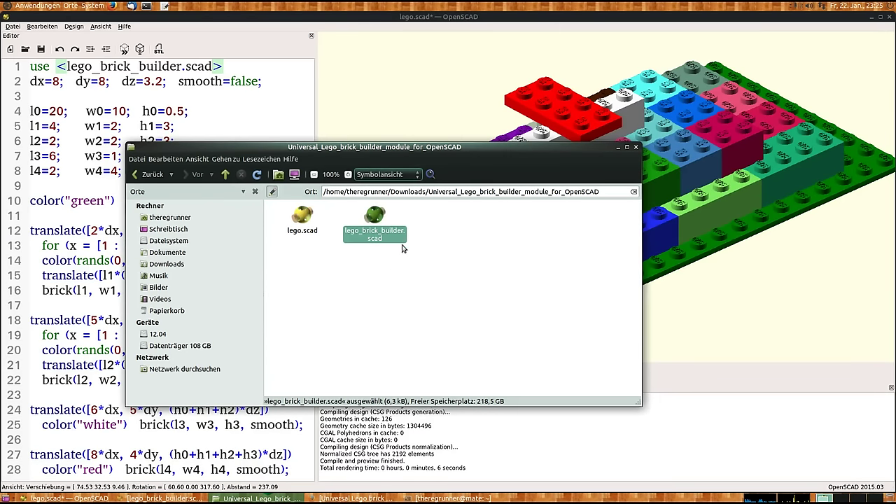
double_click(394, 237)
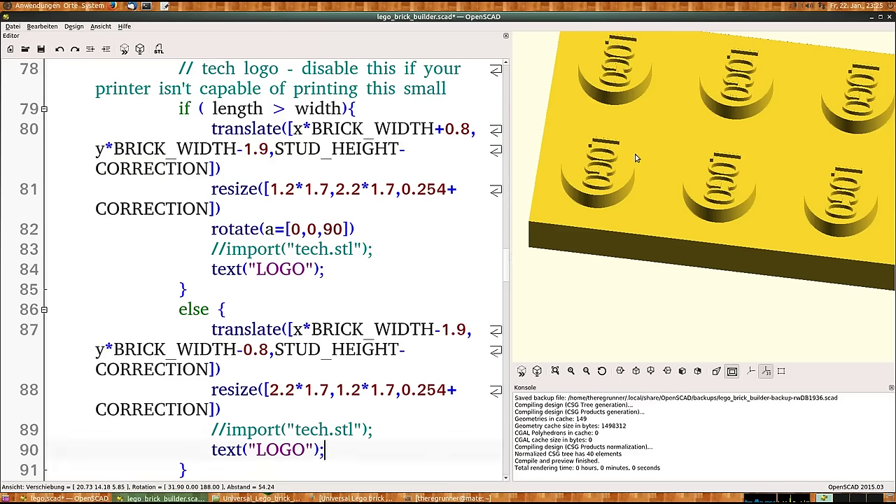
Save lego_brick_builder.scad, minimise Caja, and switch back to the lego.scad pyramid window
left_click(40, 49)
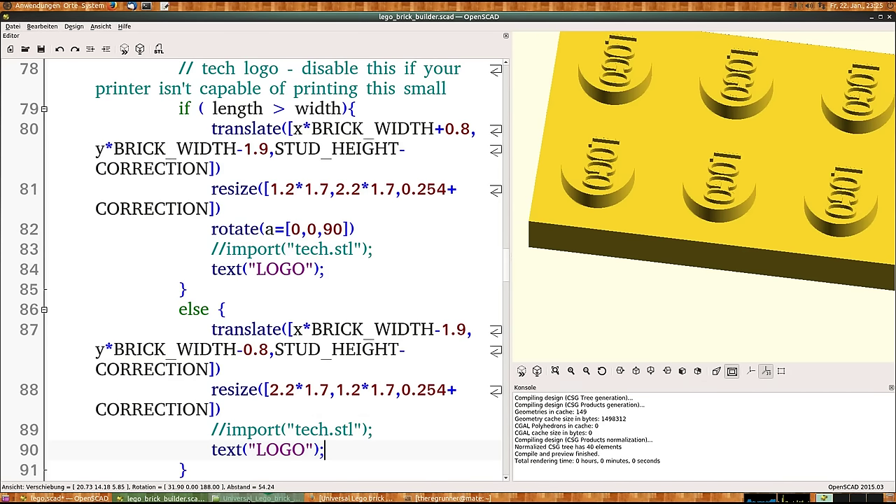
left_click(248, 498)
left_click(302, 217)
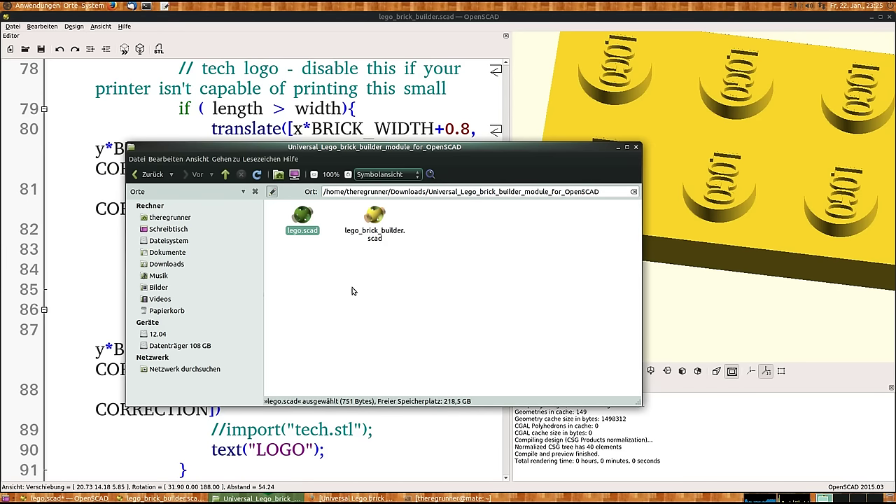
left_click(381, 223)
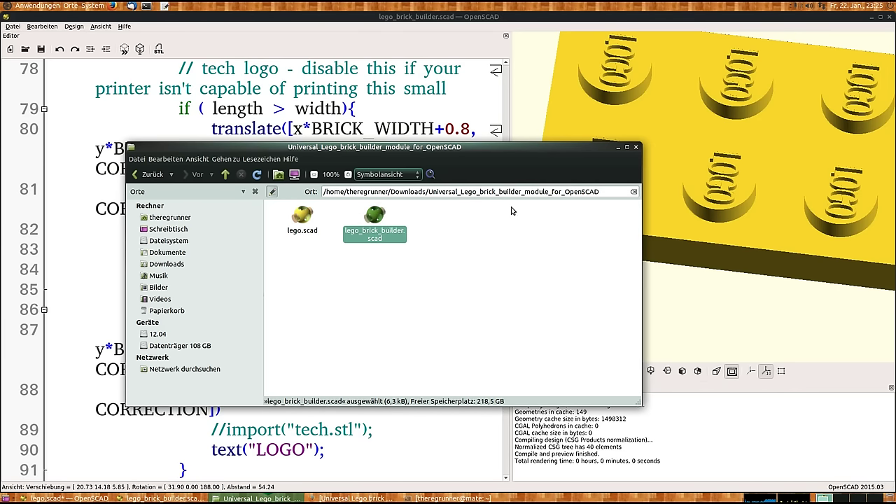
left_click(619, 150)
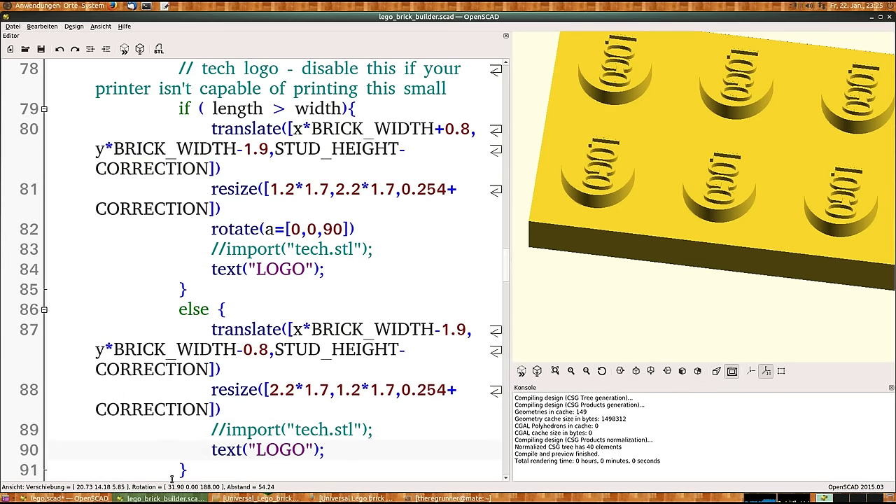
left_click(99, 499)
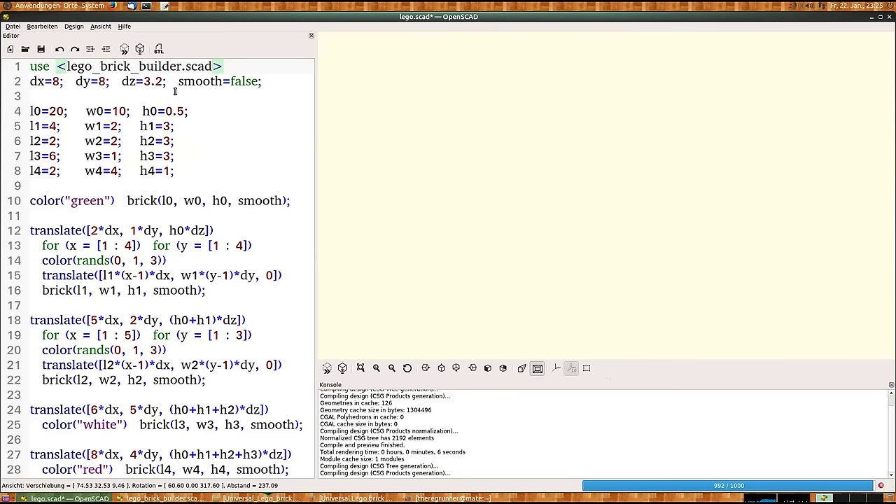
Highlight the use statement and the lego_brick_builder.scad module file name on line 1
double_click(31, 67)
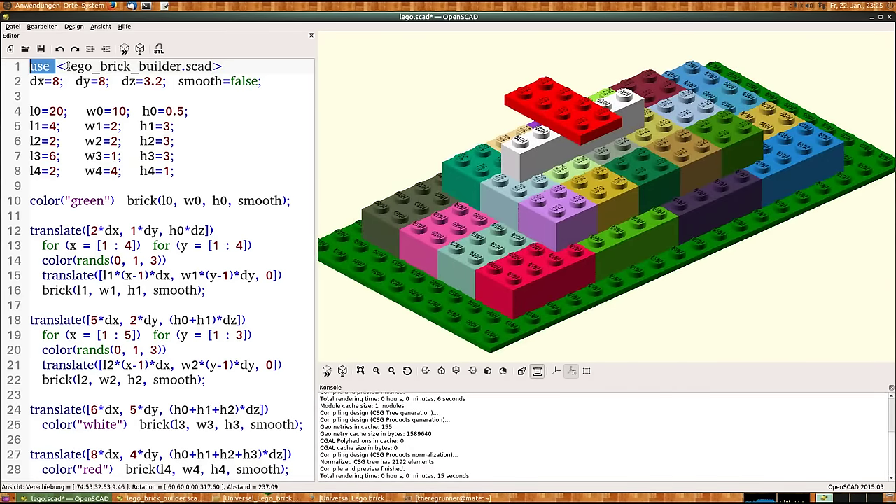
left_click(67, 67)
left_click_drag(212, 66, 68, 67)
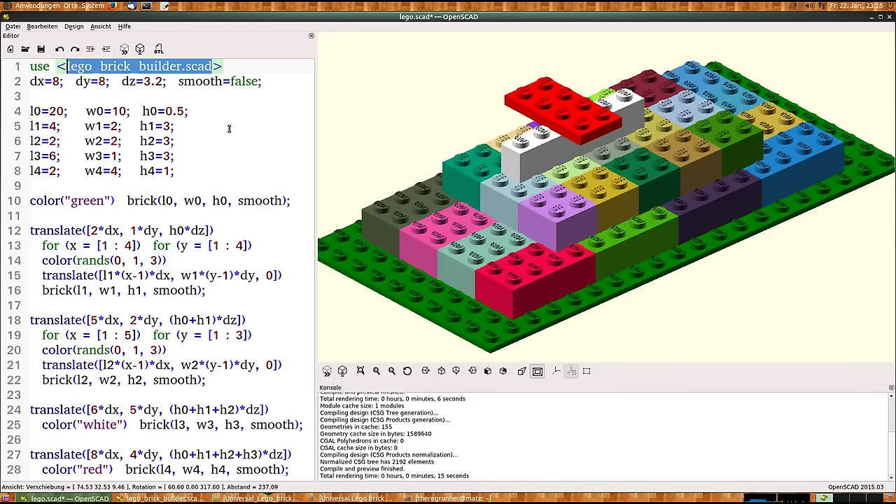
left_click(135, 102)
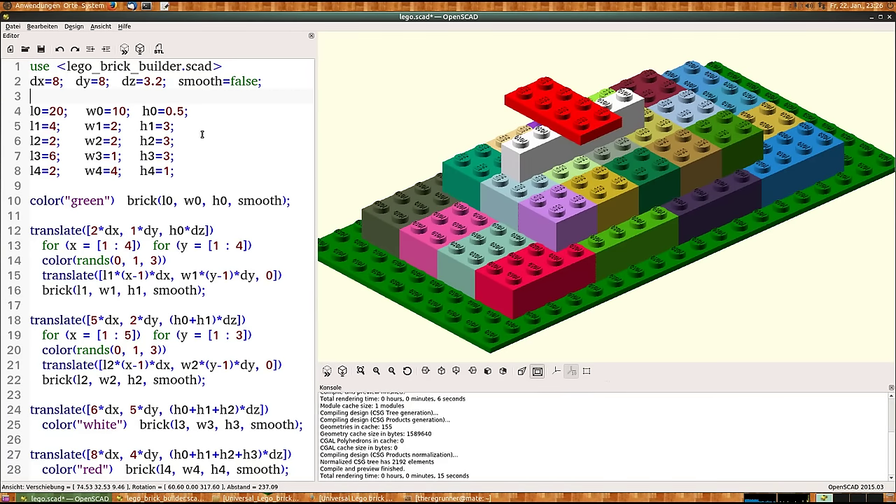
Step down through the brick dimension lines and highlight line 4's baseplate dimensions
key("Down")
key("Down")
key("Down")
left_click_drag(208, 112, 18, 118)
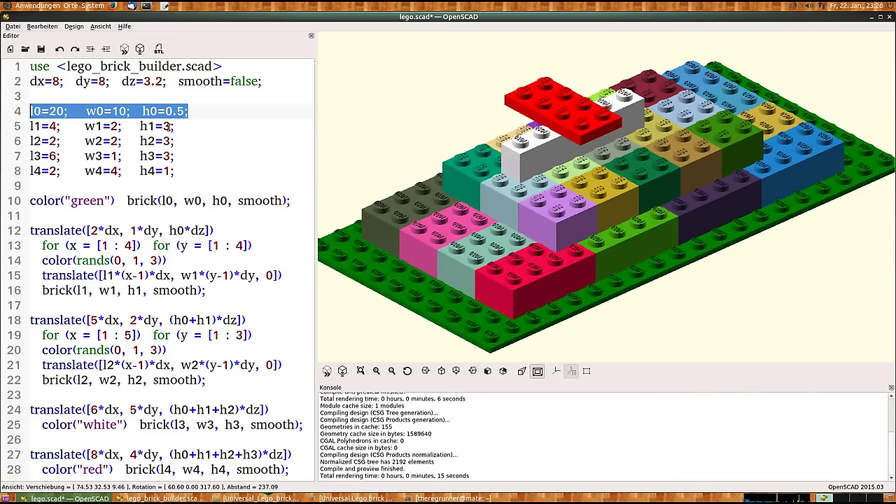
left_click(206, 111)
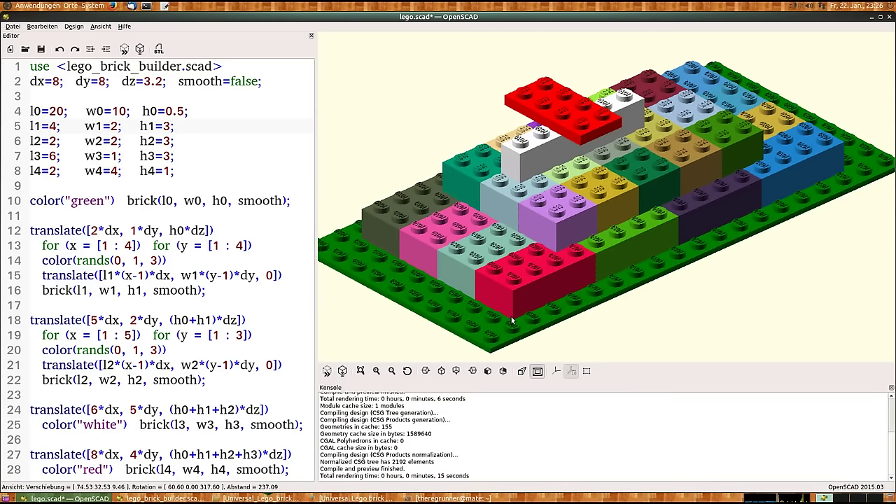
left_click(67, 140)
left_click(175, 141)
left_click(188, 162)
left_click(187, 173)
left_click_drag(632, 204, 631, 205)
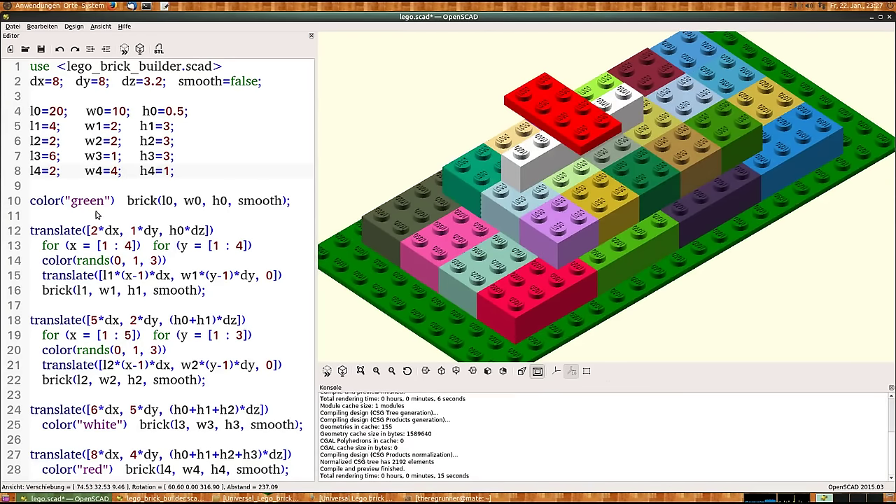
key("ctrl+s")
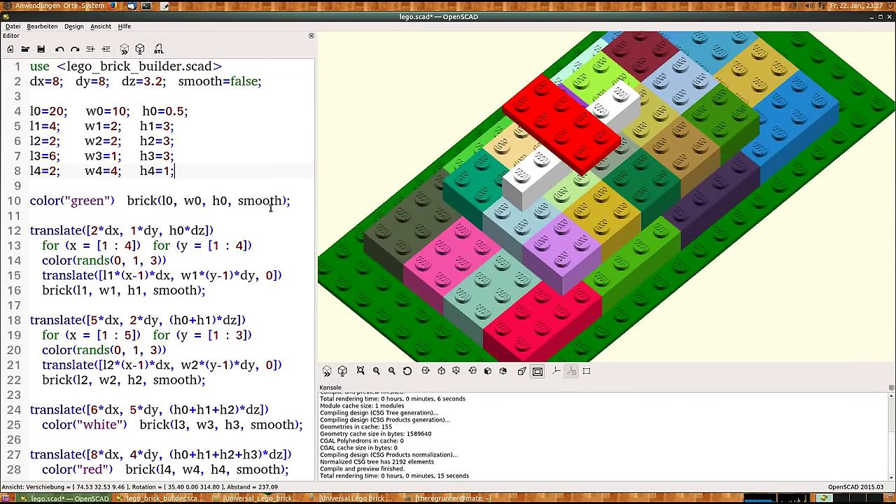
left_click_drag(289, 201, 30, 201)
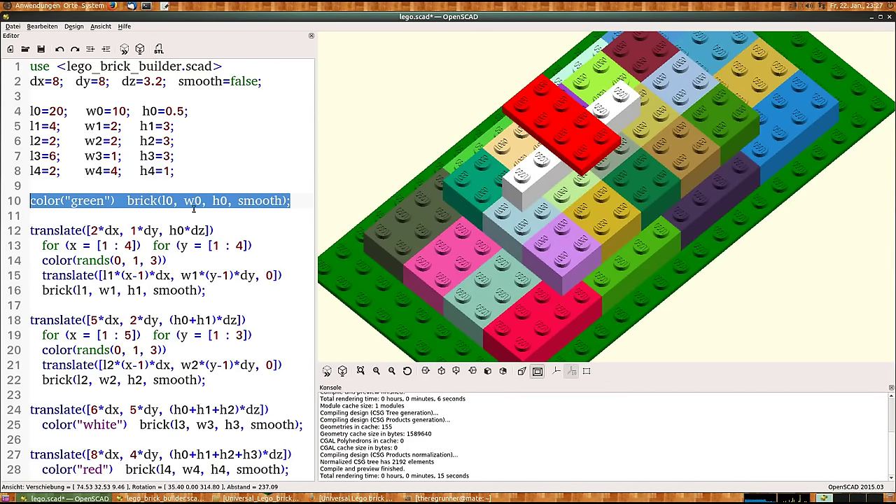
Replace false with true in the smooth= setting on line 2
left_click(239, 201)
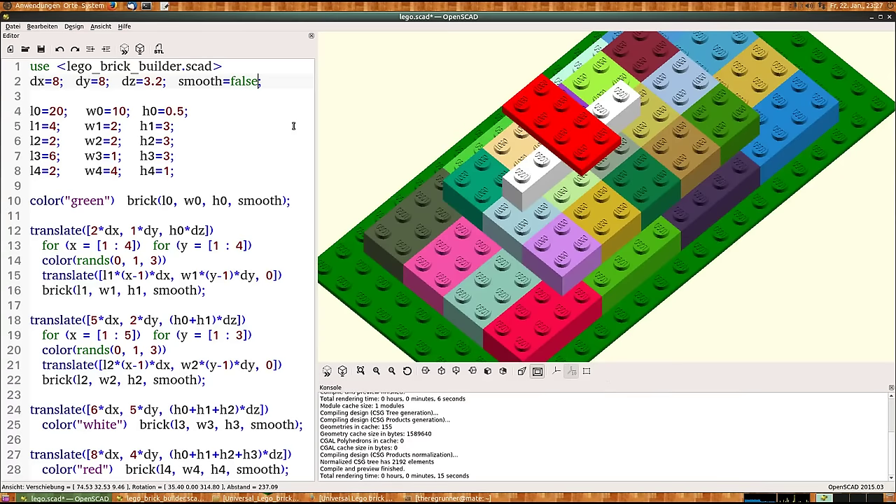
key("BackSpace")
key("BackSpace")
key("BackSpace")
key("BackSpace")
key("BackSpace")
type("tru")
type("e")
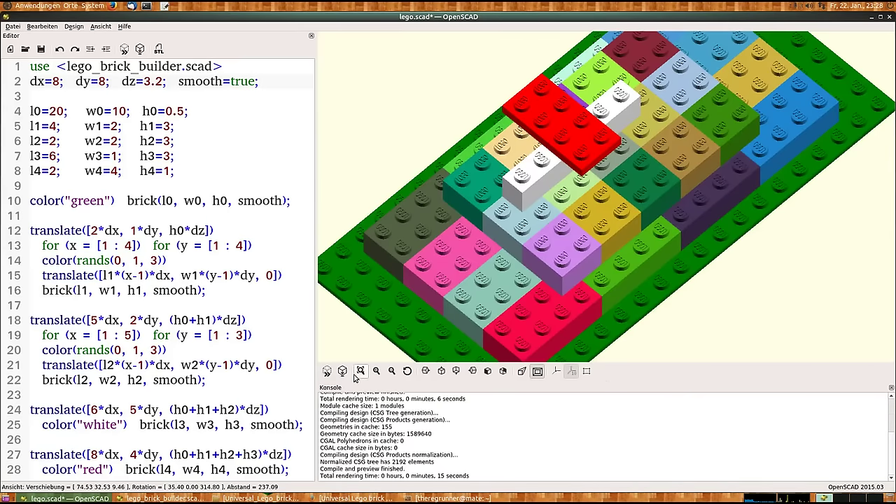
Preview the smooth, studless brick pyramid and tilt it to view from lower down
left_click(329, 372)
left_click(329, 372)
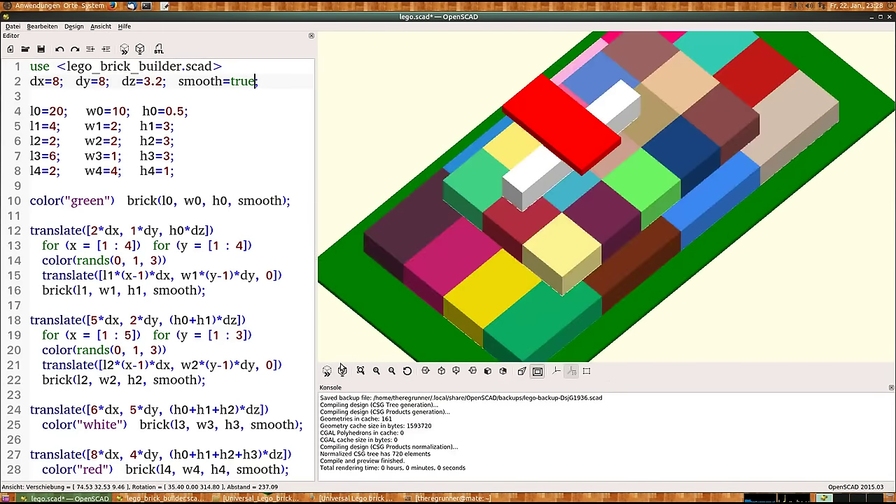
left_click_drag(591, 259, 597, 270)
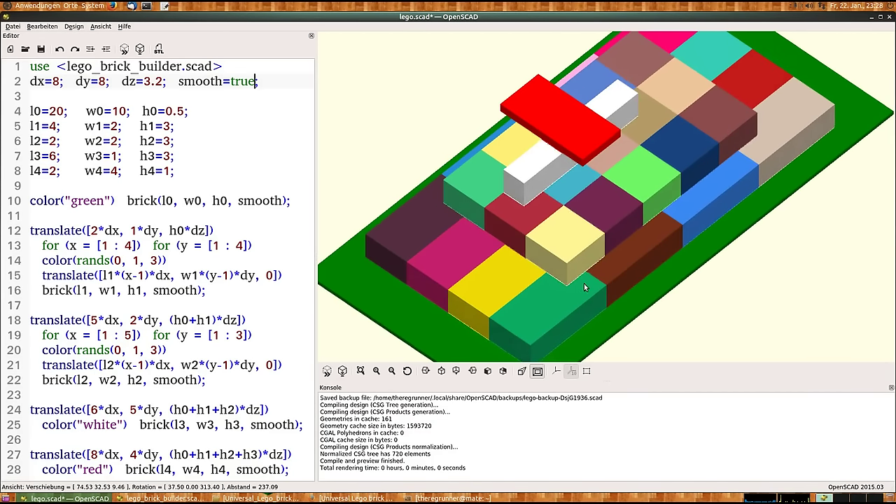
left_click_drag(552, 291, 565, 235)
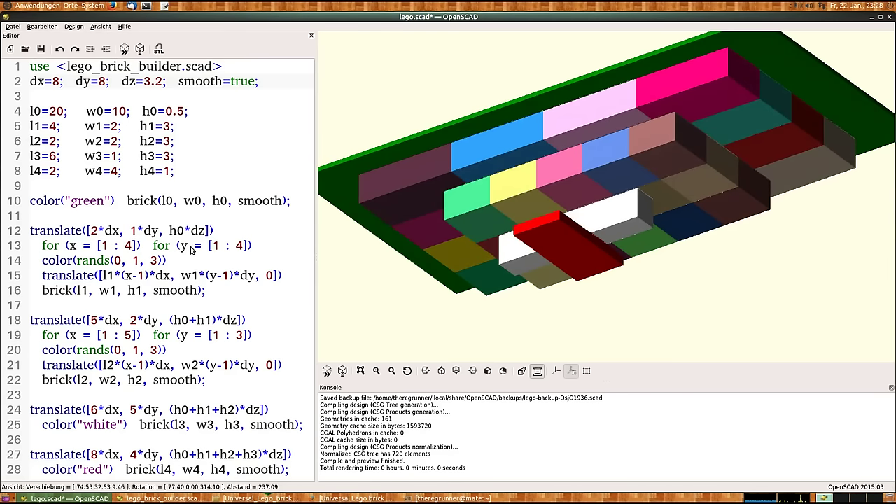
Change line 2 to smooth=false and re-render the pyramid with studded bricks
left_click(178, 218)
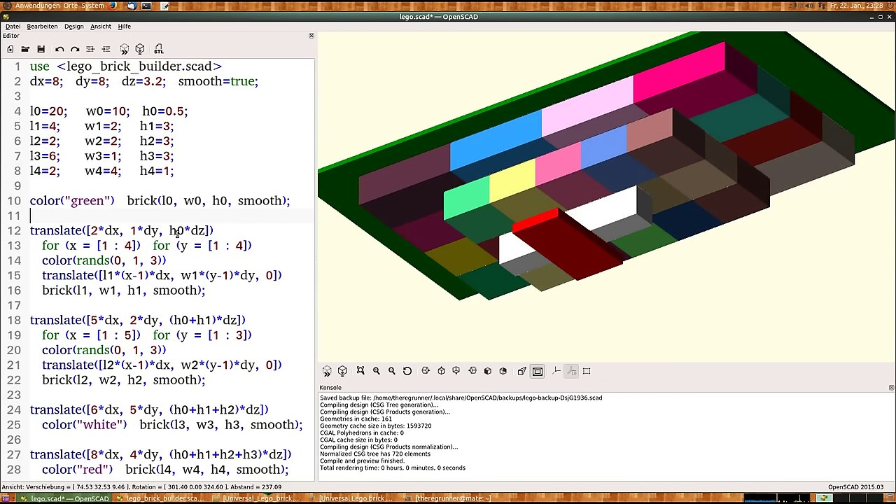
left_click(31, 233)
left_click(256, 82)
key("BackSpace")
key("BackSpace")
key("BackSpace")
key("BackSpace")
type("f")
type("alse")
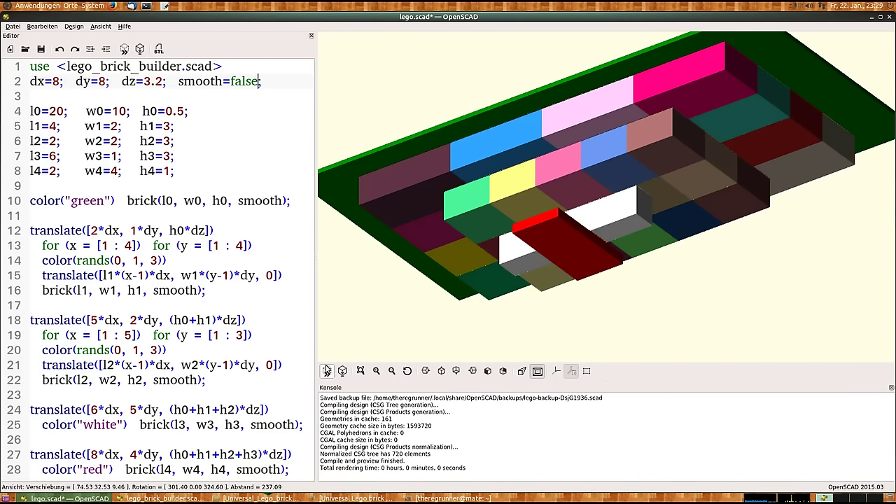
left_click(327, 372)
key("F6")
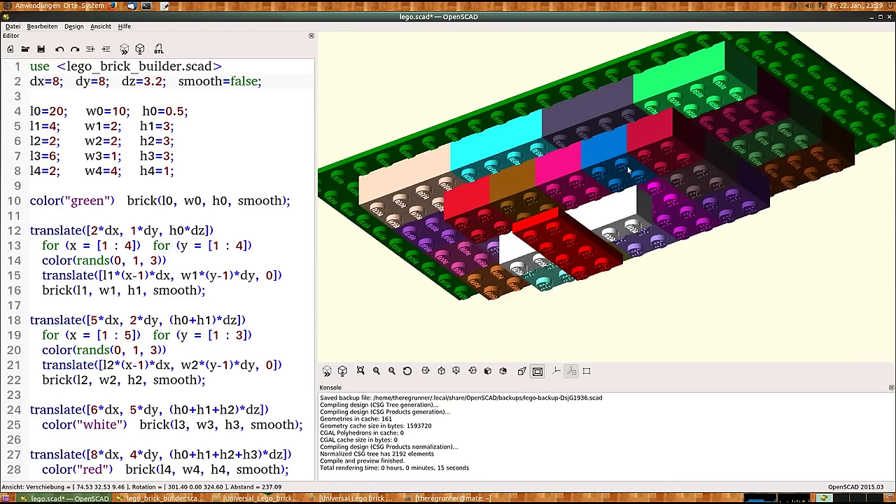
Orbit the view to look down onto the studded brick pyramid from above
left_click_drag(629, 169, 362, 220)
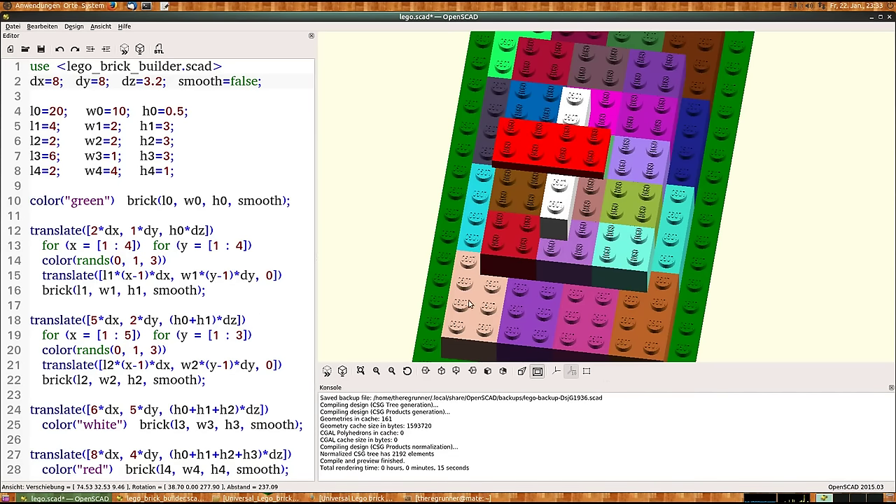
Highlight the x offset 2, y offset 1 and h0 height factor on line 12
double_click(94, 231)
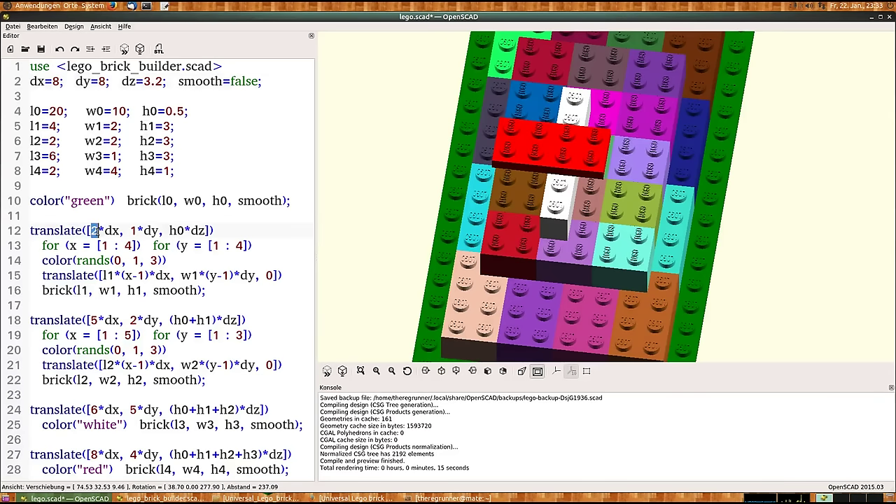
double_click(133, 231)
double_click(178, 230)
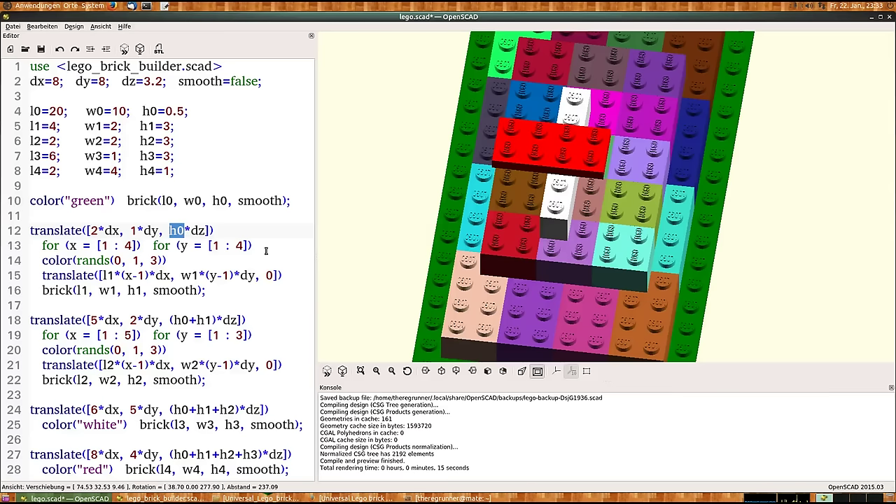
left_click(251, 232)
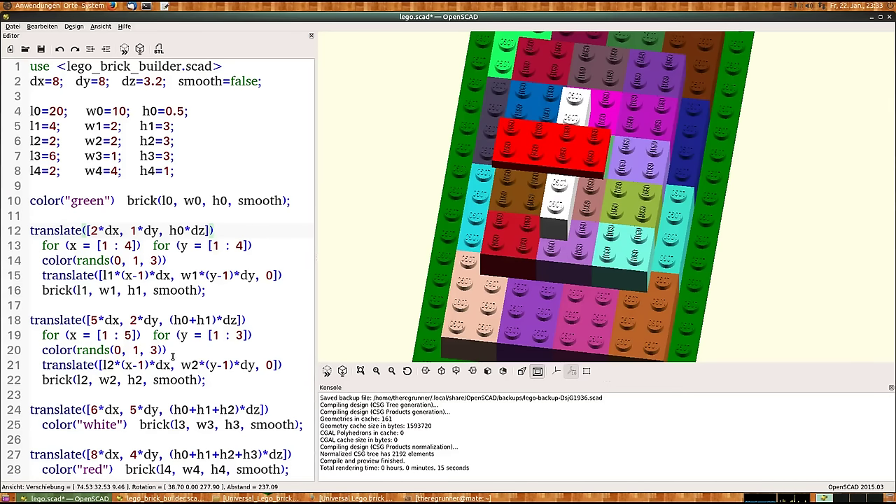
Point to line 18's second-layer offset and orbit the pyramid to a tilted overhead view
left_click(131, 320)
left_click_drag(620, 207, 621, 207)
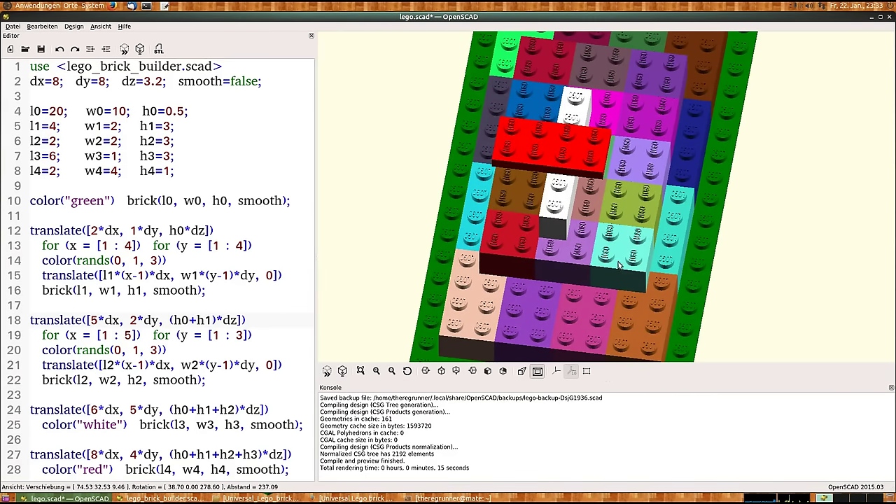
left_click_drag(619, 264, 644, 245)
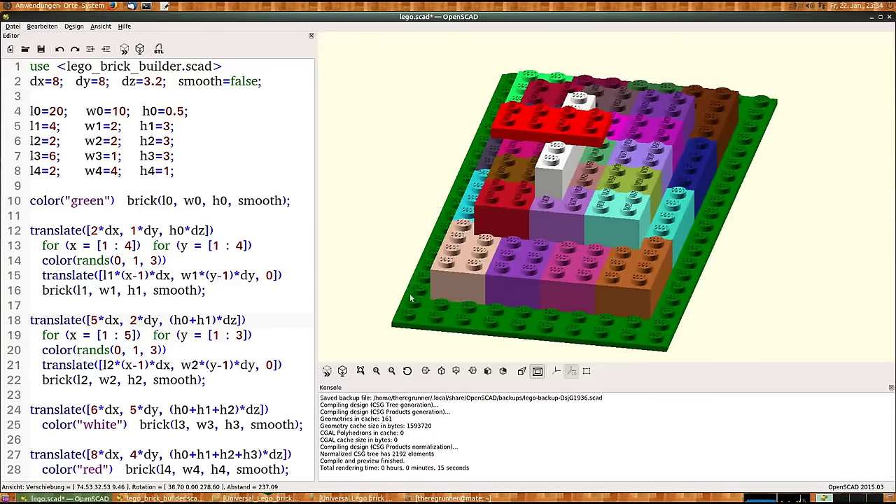
Re-render with F5 and orbit to a low side view of the stacked brick layers
key("F5")
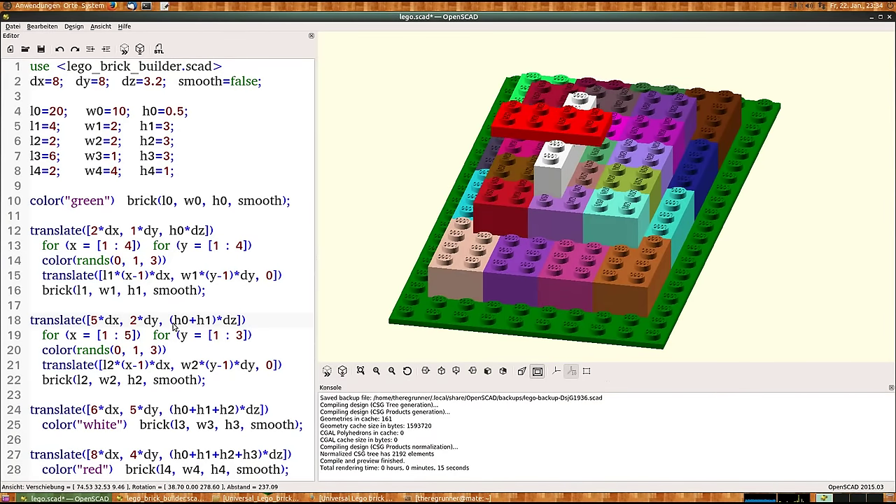
key("F5")
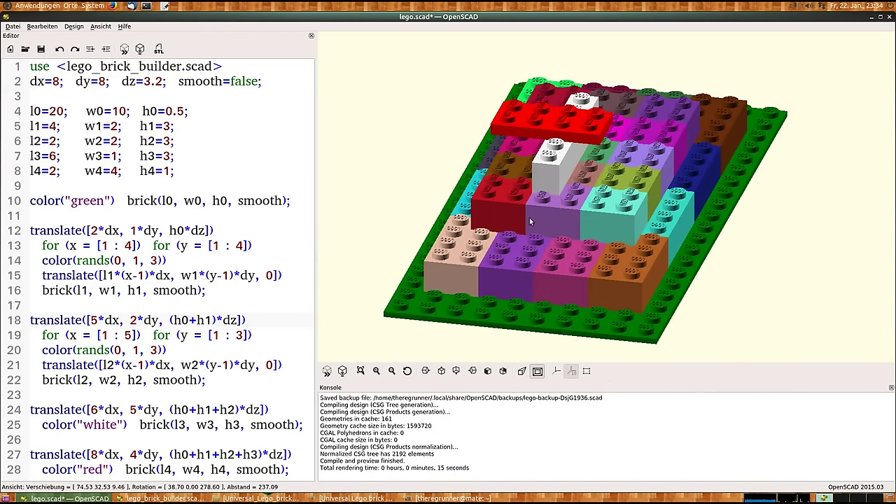
left_click_drag(530, 221, 716, 167)
left_click_drag(604, 196, 657, 156)
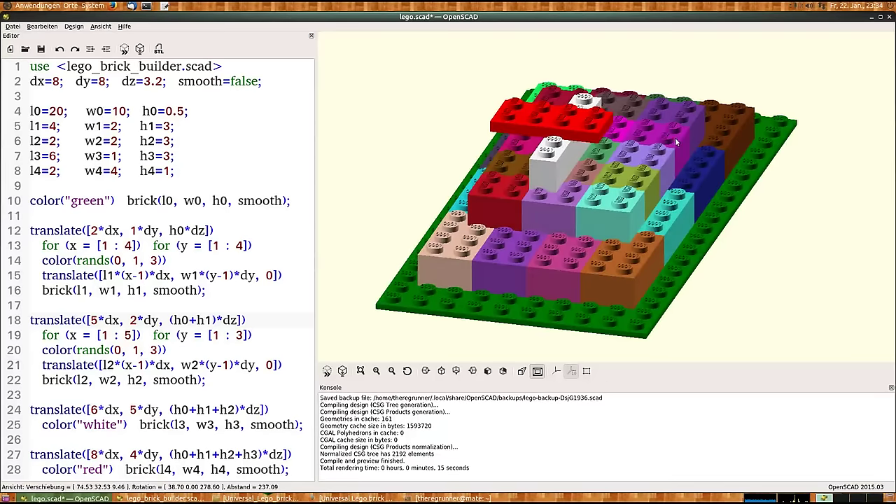
mouse_move(629, 198)
left_mouse_down()
mouse_move(547, 201)
mouse_move(599, 209)
mouse_move(651, 367)
left_mouse_up()
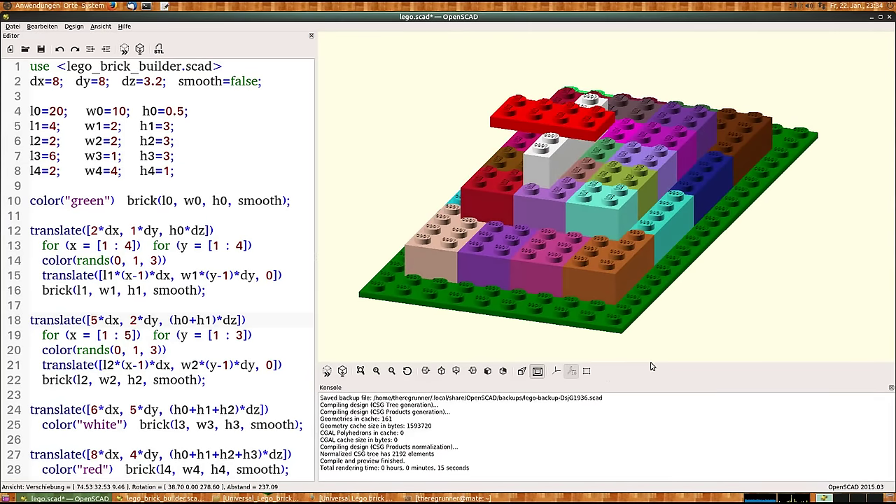
mouse_move(642, 332)
left_mouse_down()
mouse_move(620, 256)
mouse_move(603, 245)
mouse_move(594, 255)
left_mouse_up()
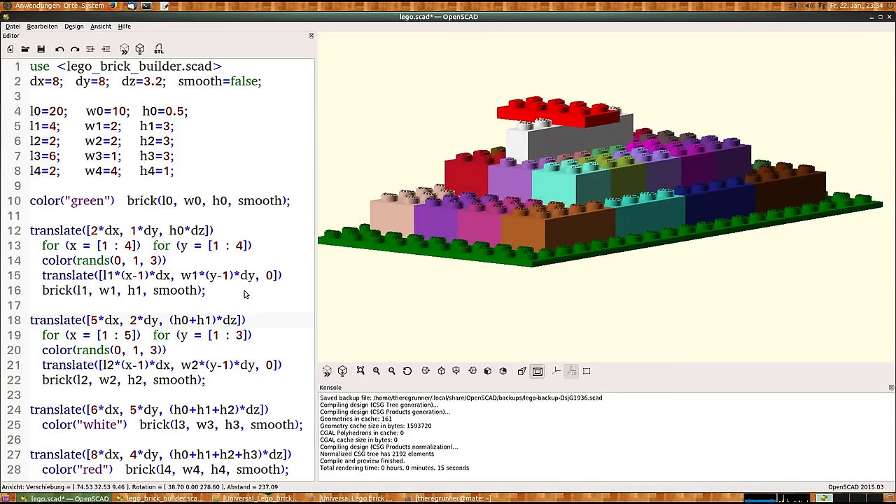